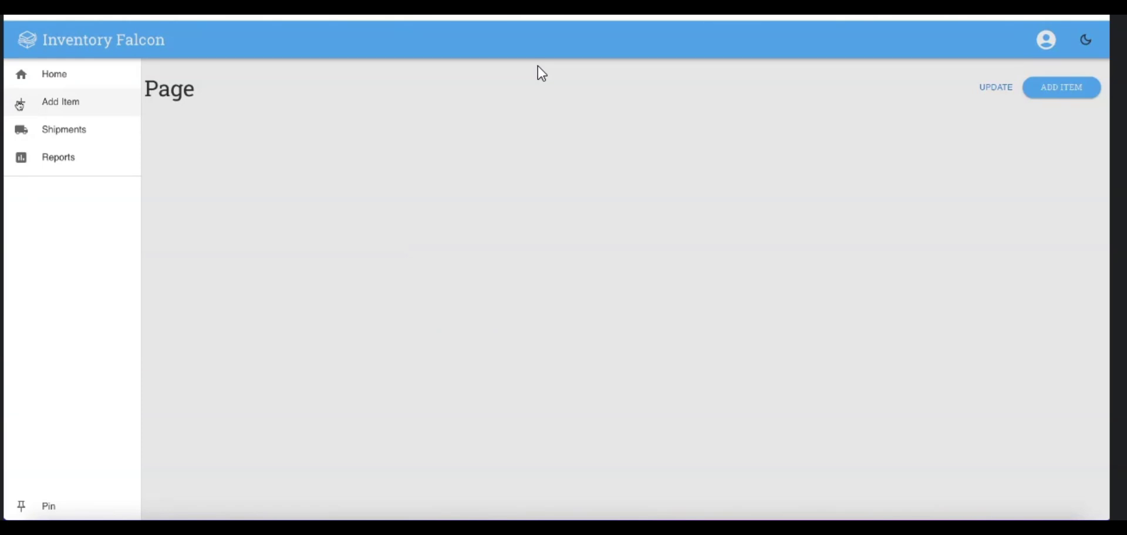
Start adding an item and create a new batch named PCGOB_020525 for the WFS channel
left_click(18, 104)
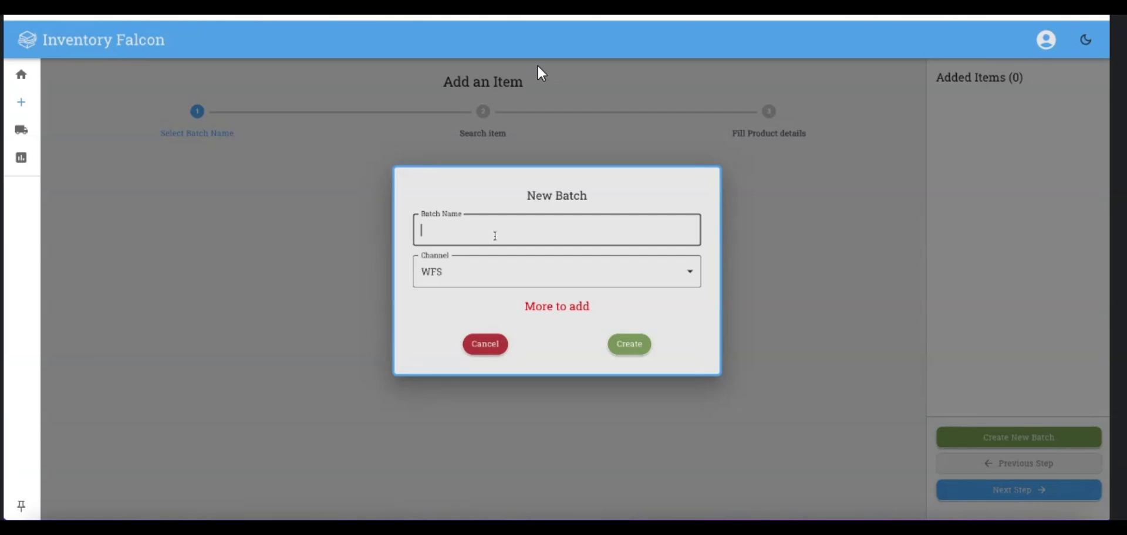
type("PCGOB")
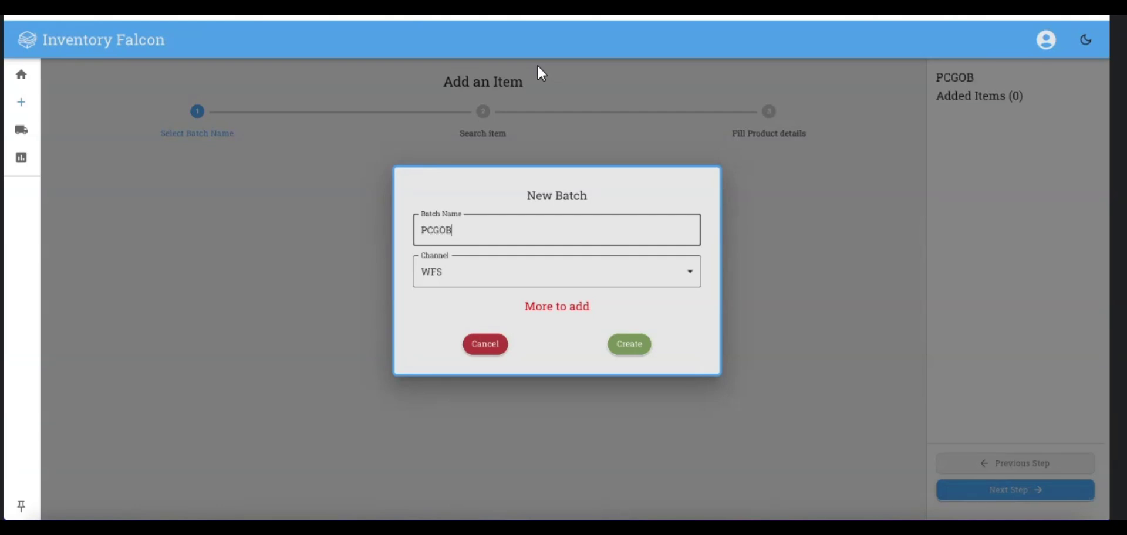
type("_020525")
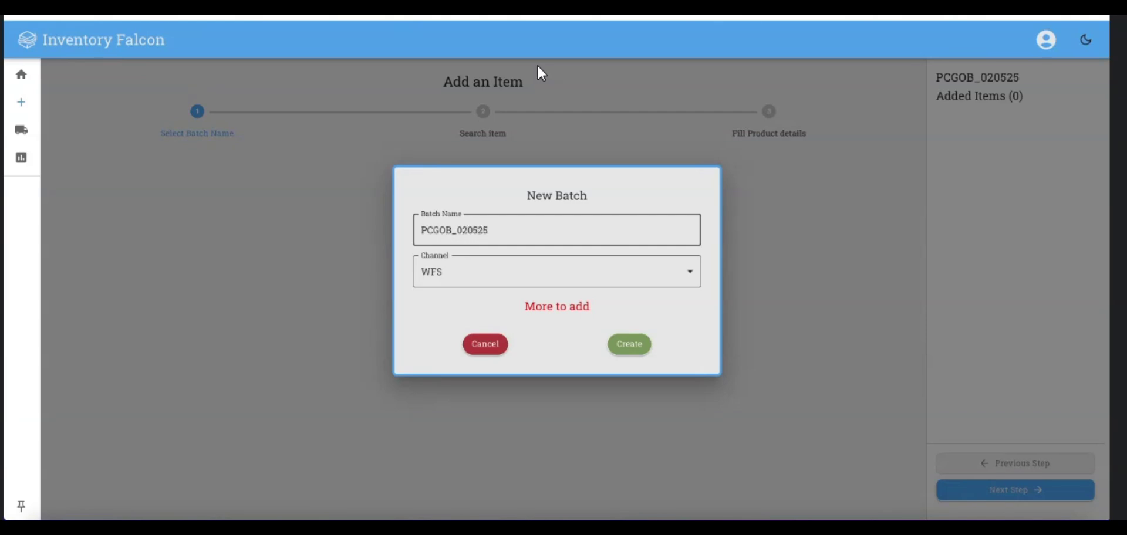
left_click(627, 346)
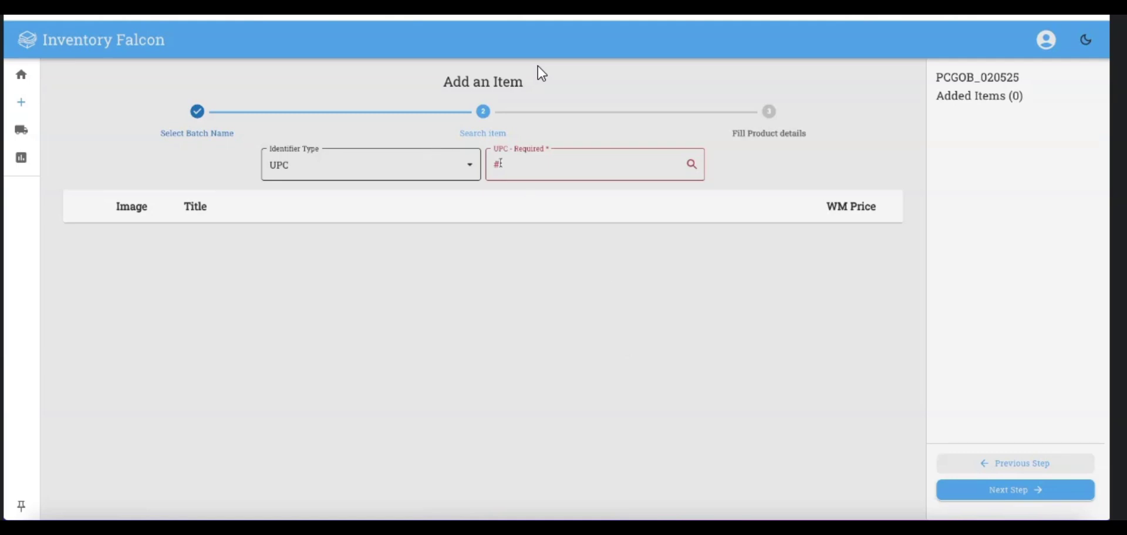
left_click(521, 169)
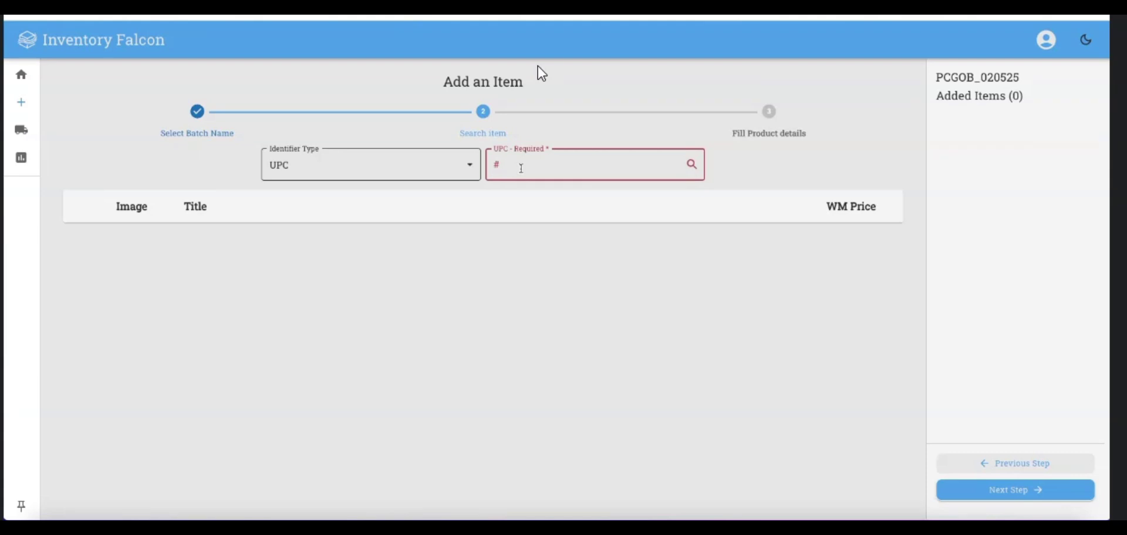
key("ctrl+v")
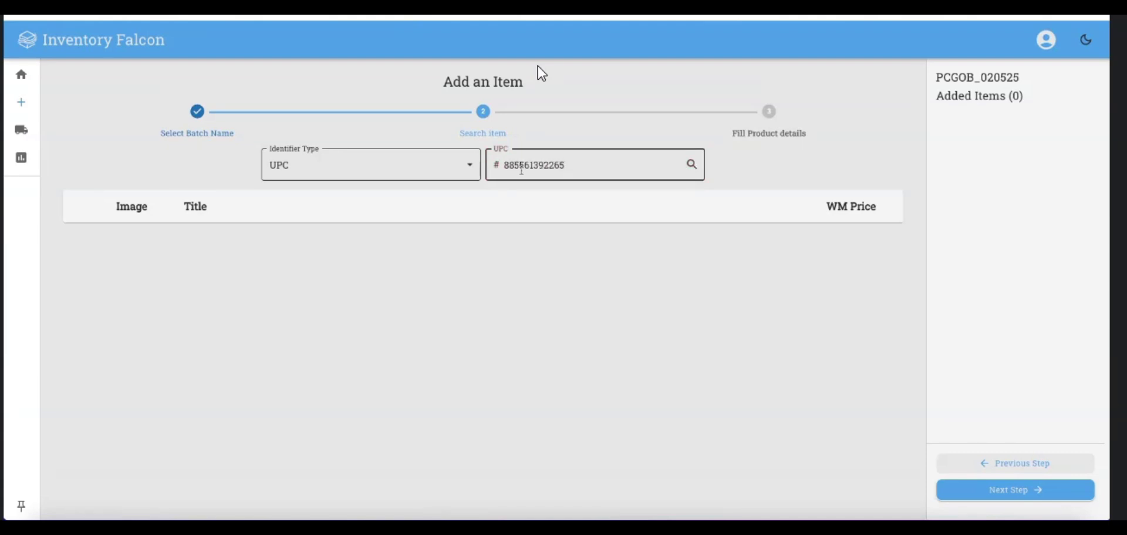
left_click(692, 165)
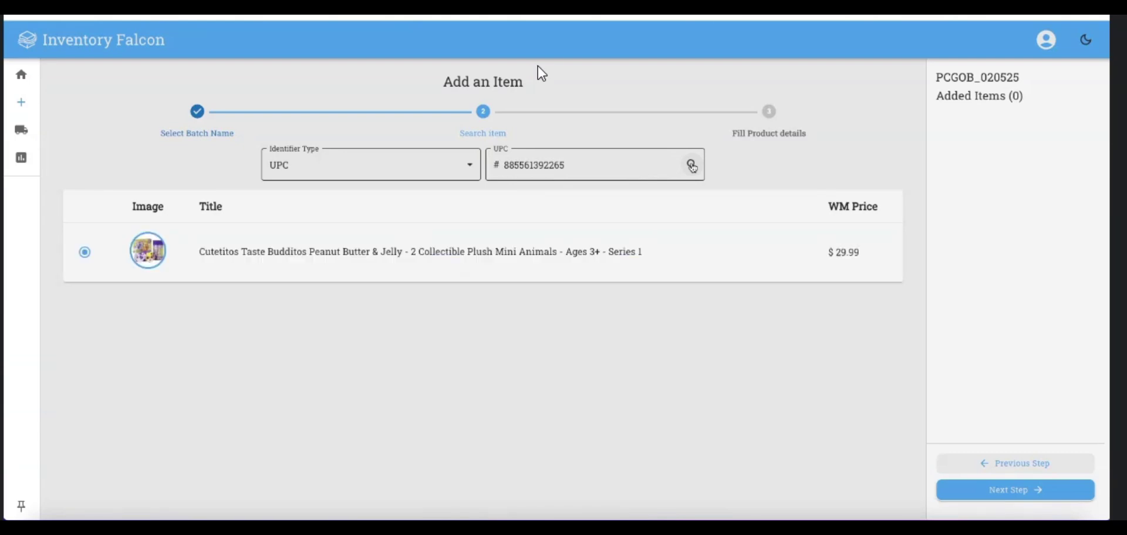
left_click(439, 257)
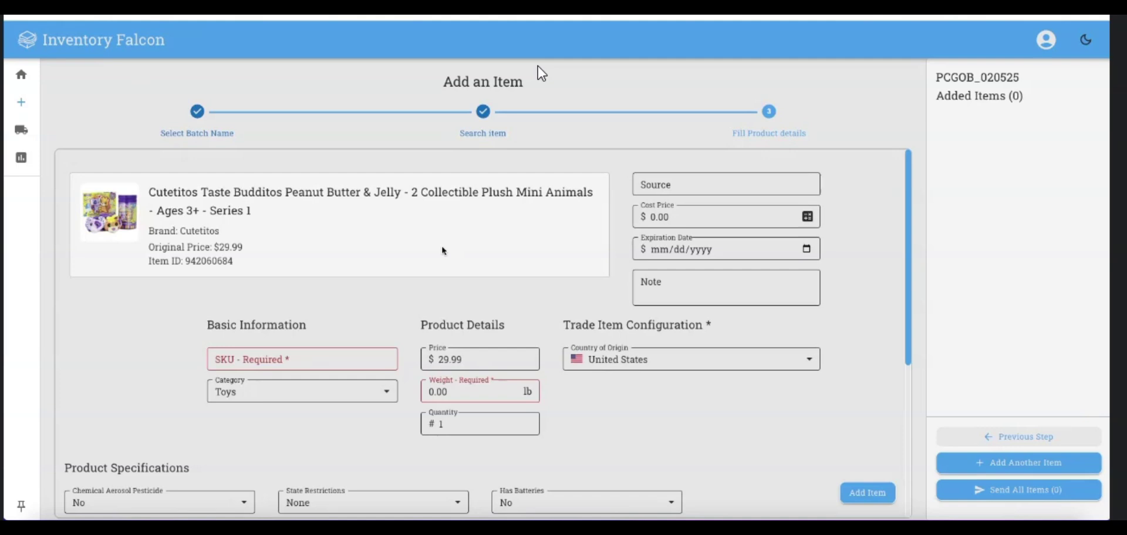
Set the Cutetitos item's source to Party City and its cost price to $6.24
left_click(661, 216)
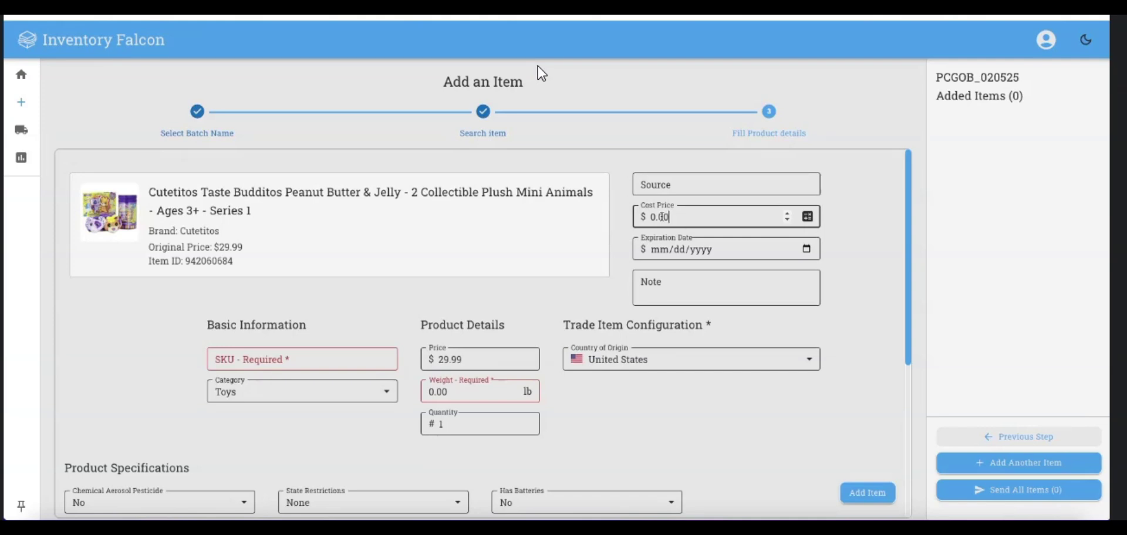
left_click(654, 184)
type("Party ")
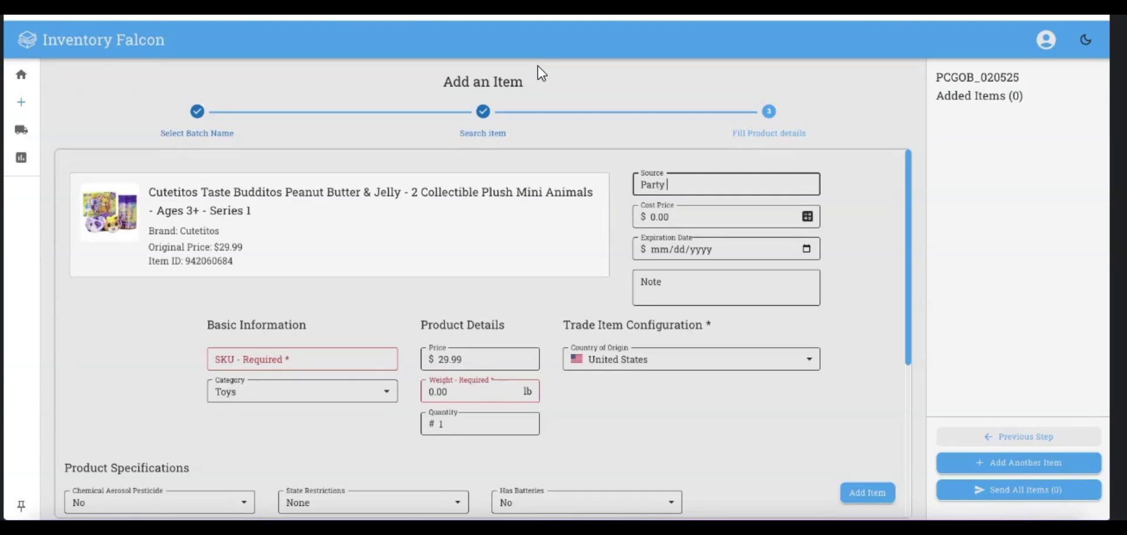
type("City")
key("Tab")
type("0.0624")
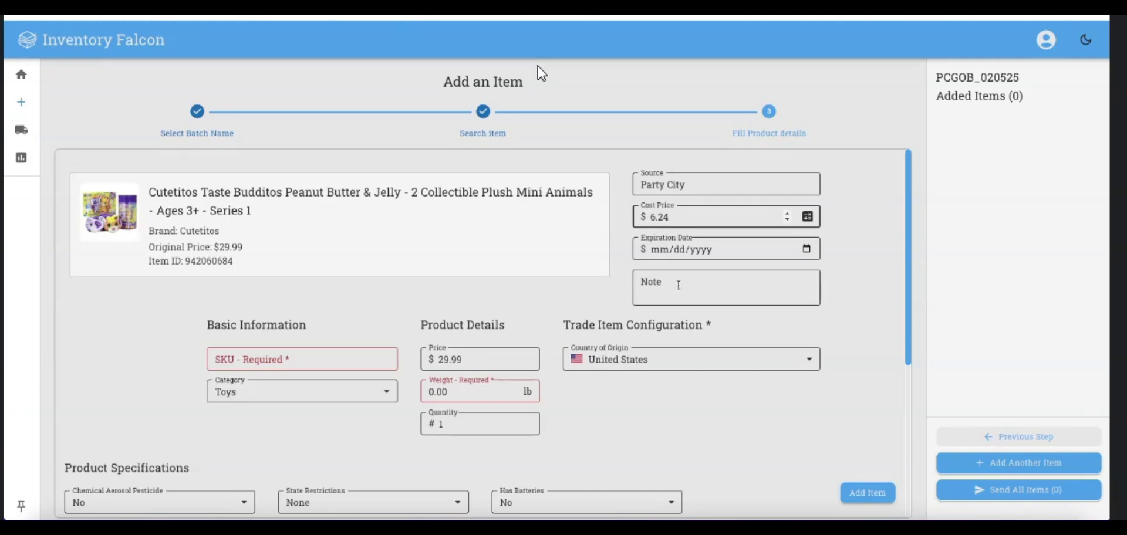
left_click(808, 217)
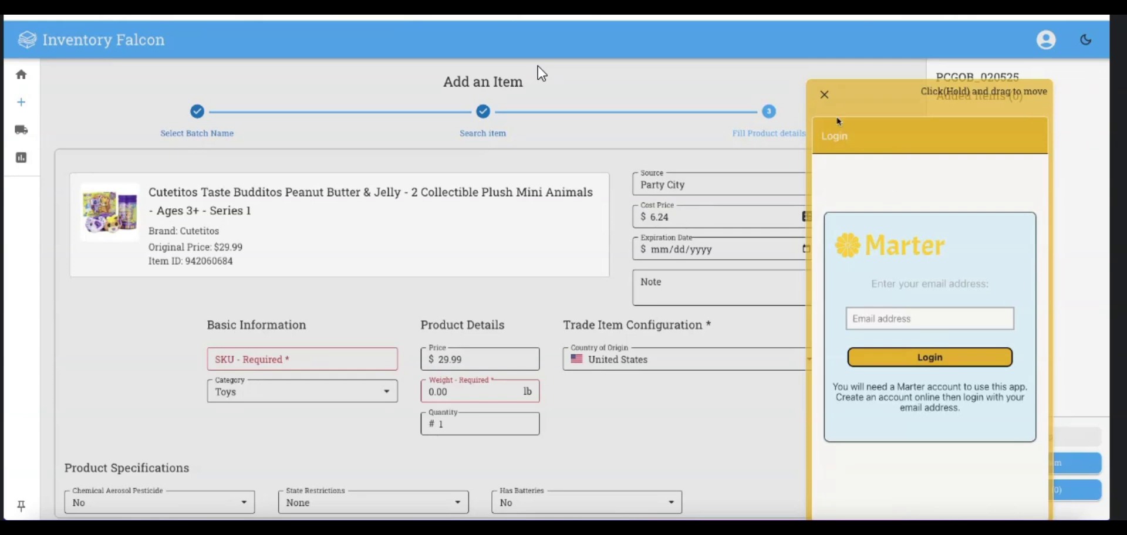
left_click(824, 95)
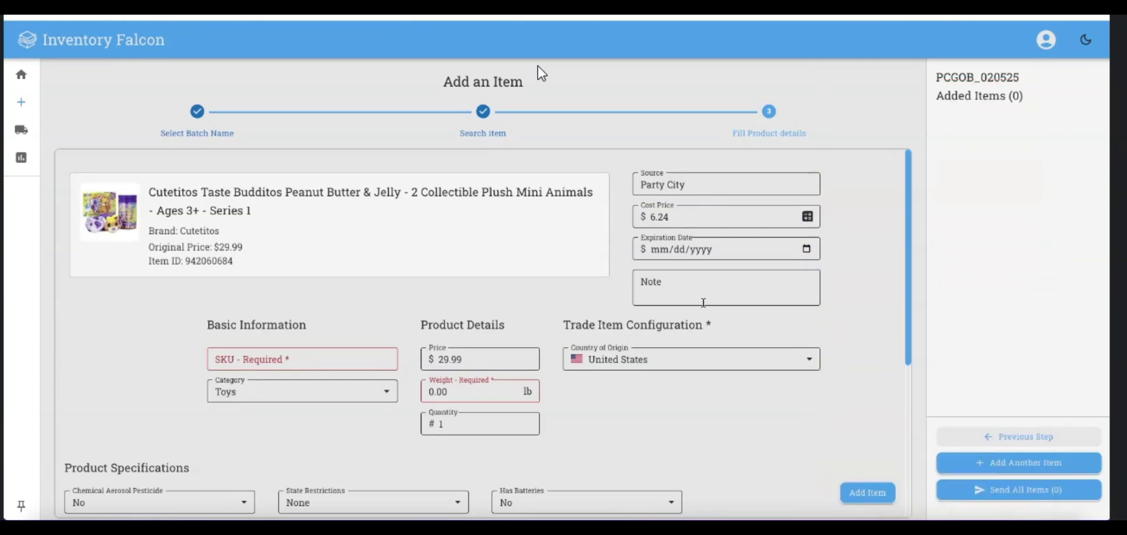
Enter L_PC_CutetitosPBJ_6.24 as the item's SKU
left_click(218, 360)
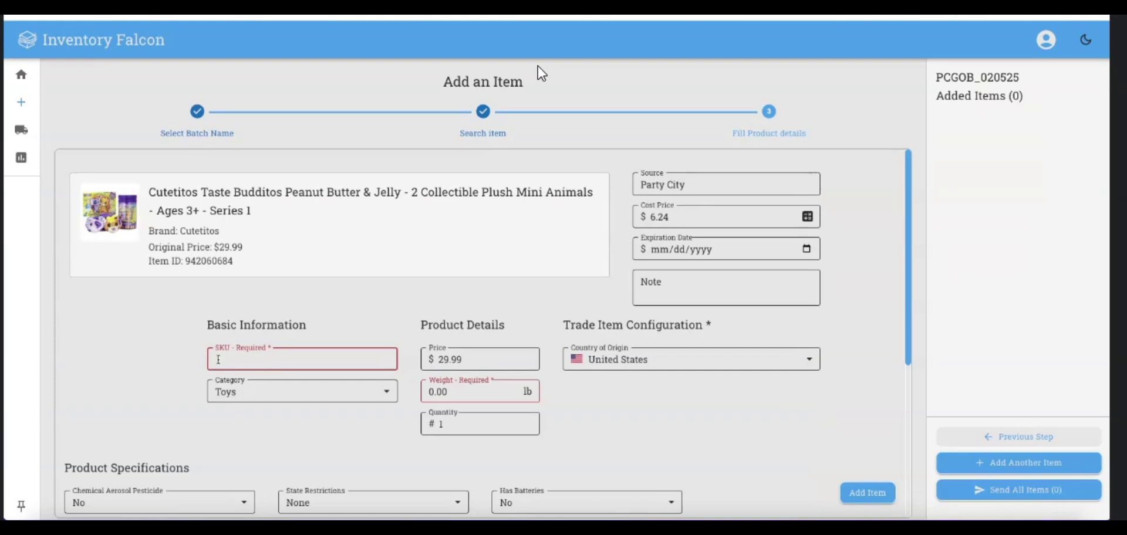
type("U")
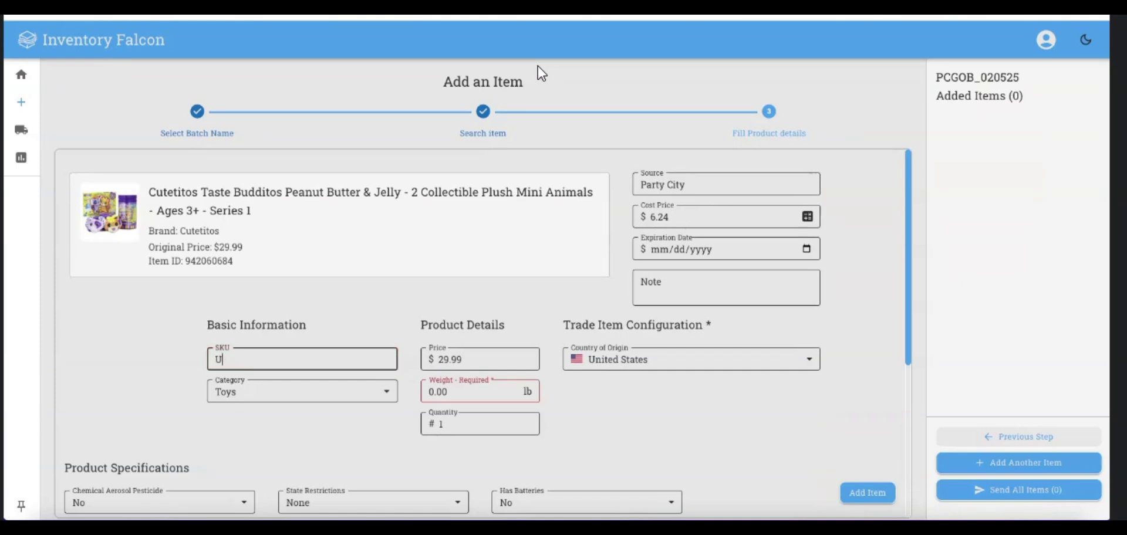
key("BackSpace")
type("L_PC_CutetitosPBJ_6.24")
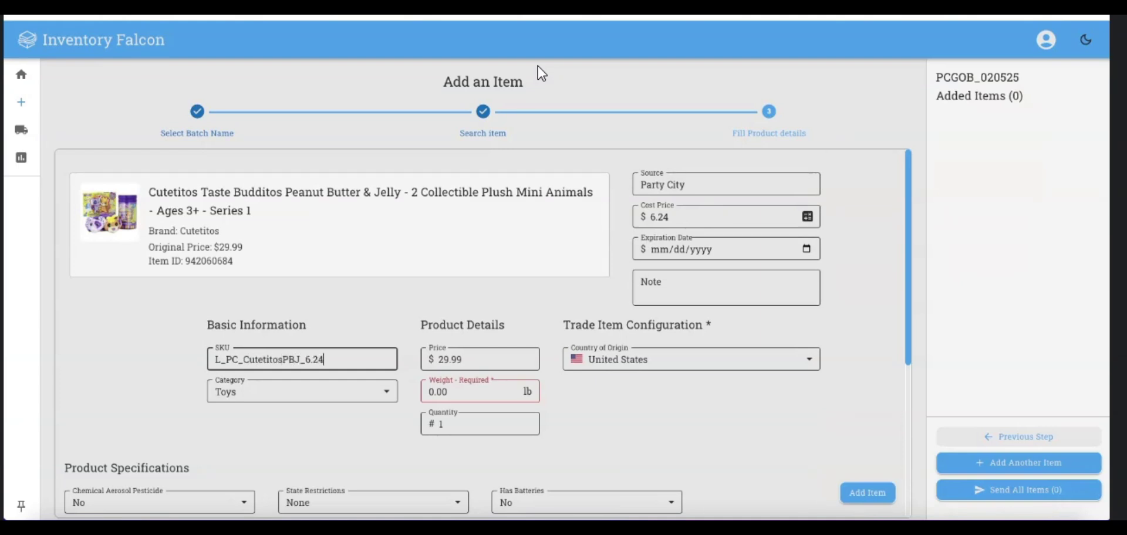
Set the Cutetitos item's weight to 0.43 lb
double_click(440, 391)
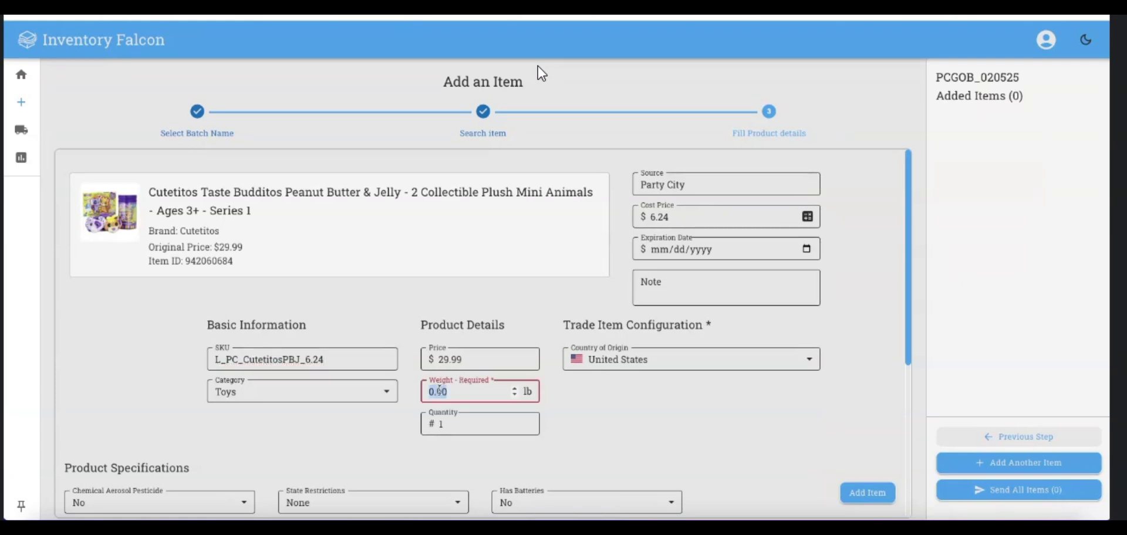
type("0.04")
type("25")
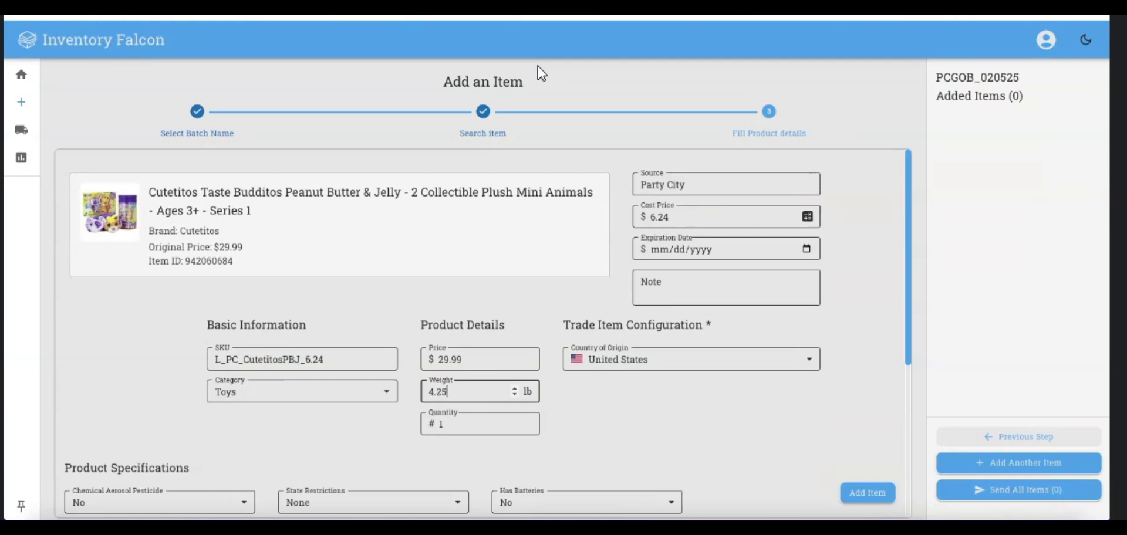
key("BackSpace")
key("BackSpace")
key("BackSpace")
type("43")
left_click(609, 428)
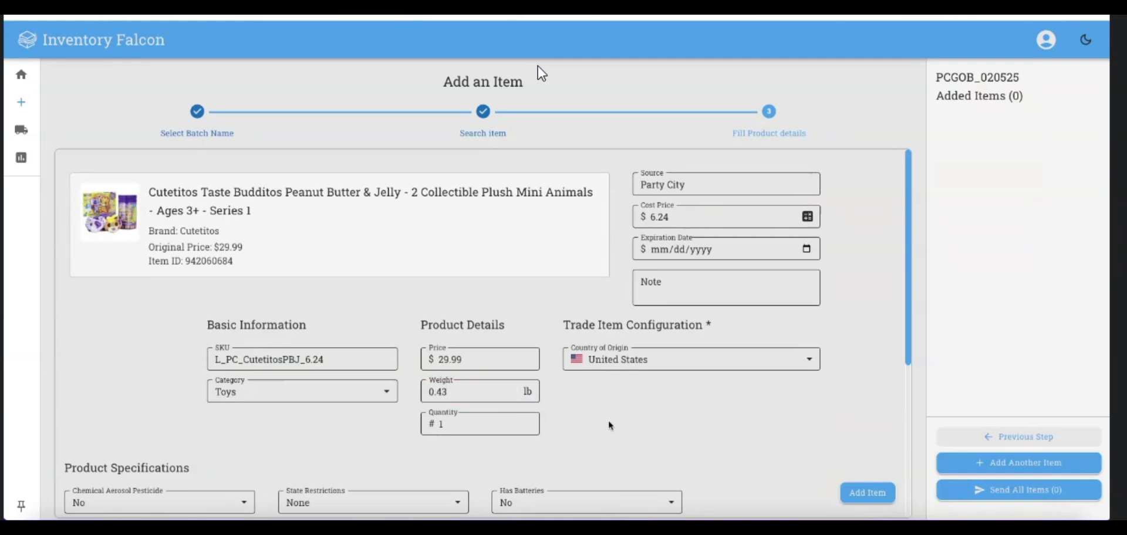
Set the Cutetitos item's quantity to 4
scroll(610, 426, "down", 1)
scroll(610, 423, "down", 3)
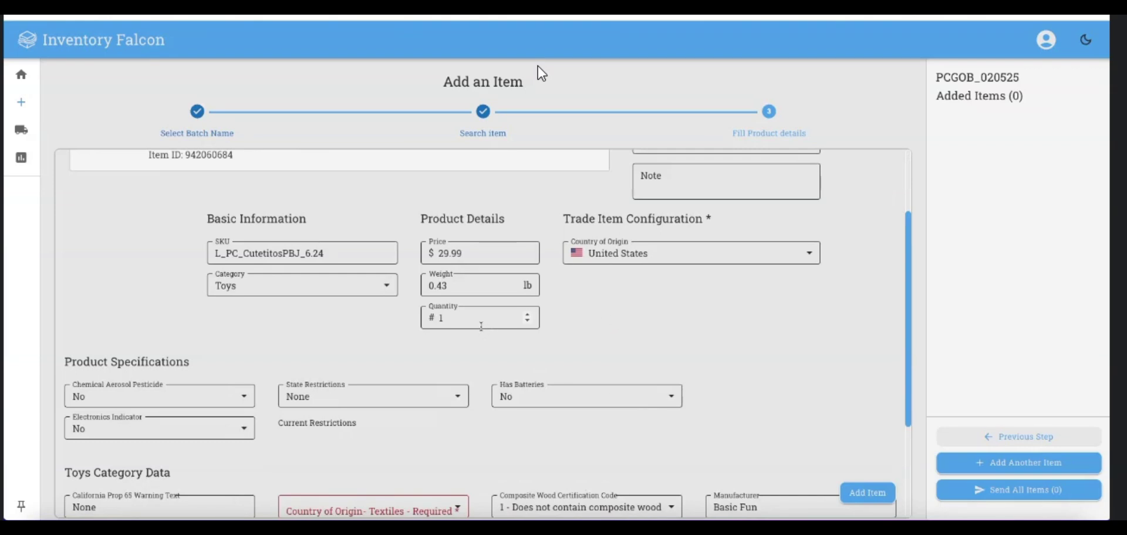
left_click(455, 320)
type("4")
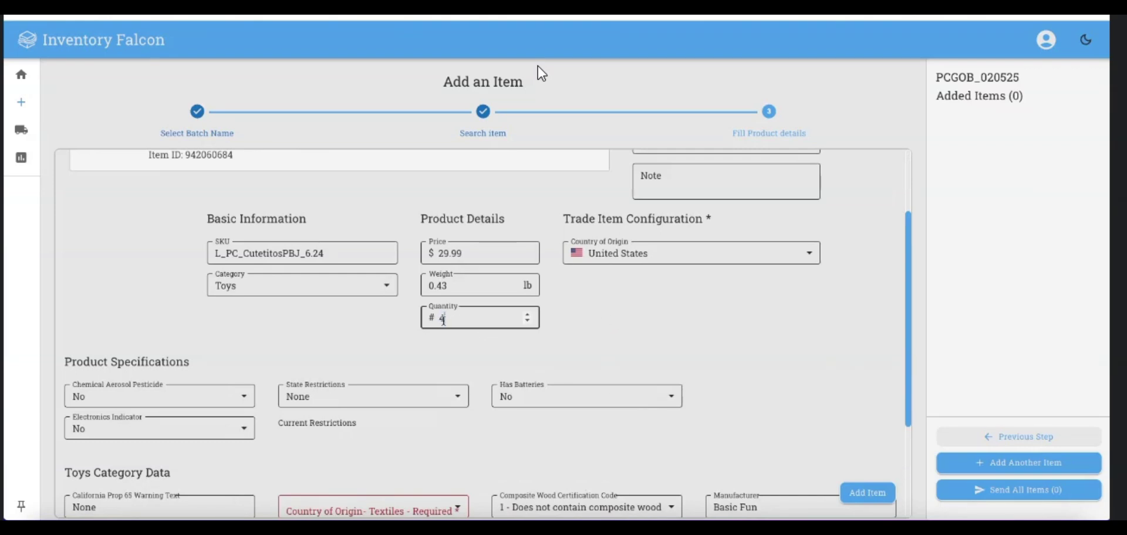
left_click(596, 338)
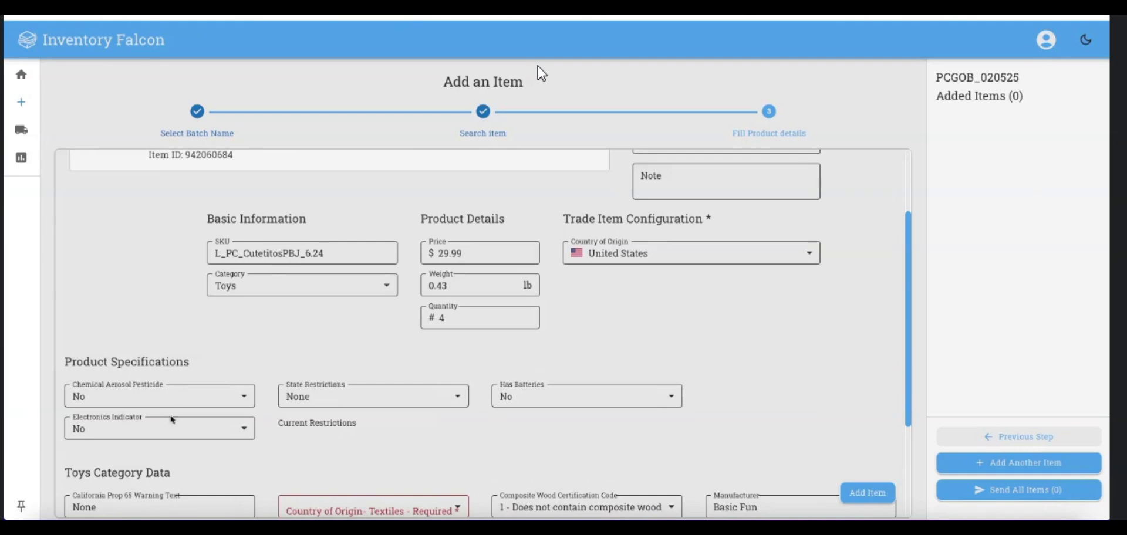
Set the textiles country of origin to Imported and add the Cutetitos item to the batch
scroll(594, 421, "down", 1)
scroll(595, 422, "down", 3)
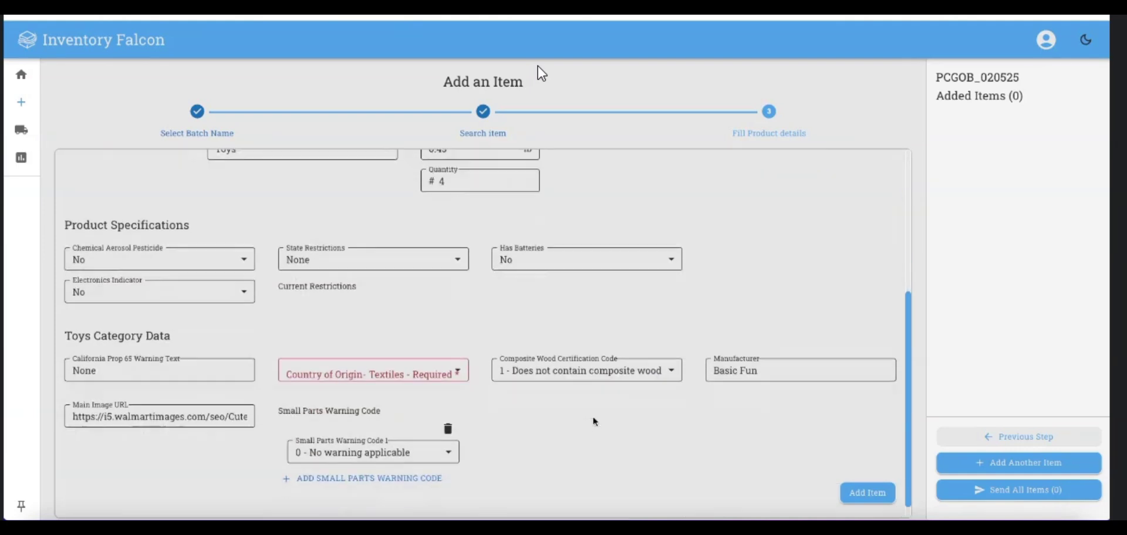
left_click(323, 369)
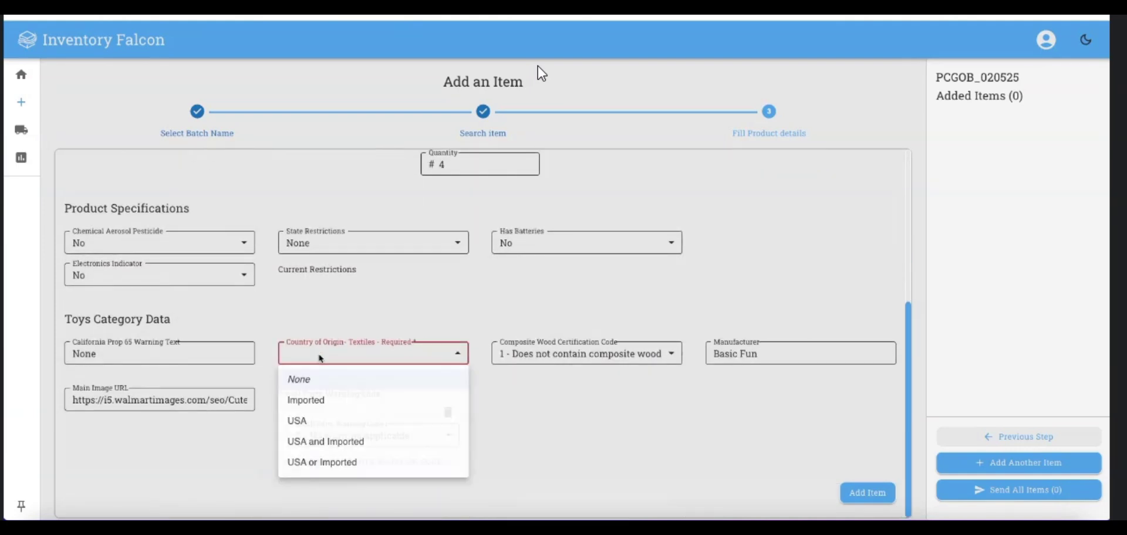
left_click(296, 399)
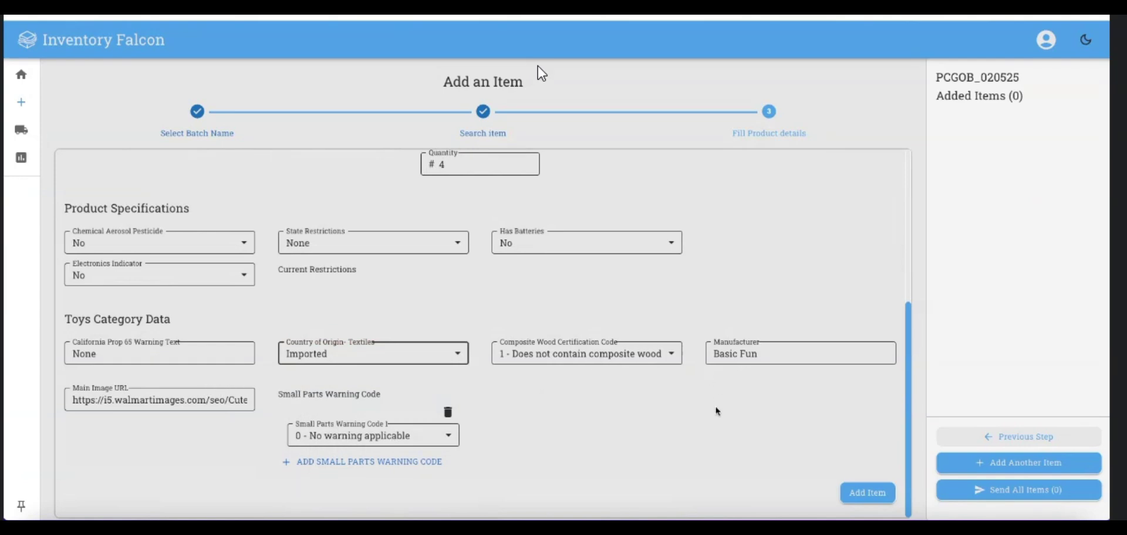
scroll(715, 423, "down", 1)
left_click(873, 485)
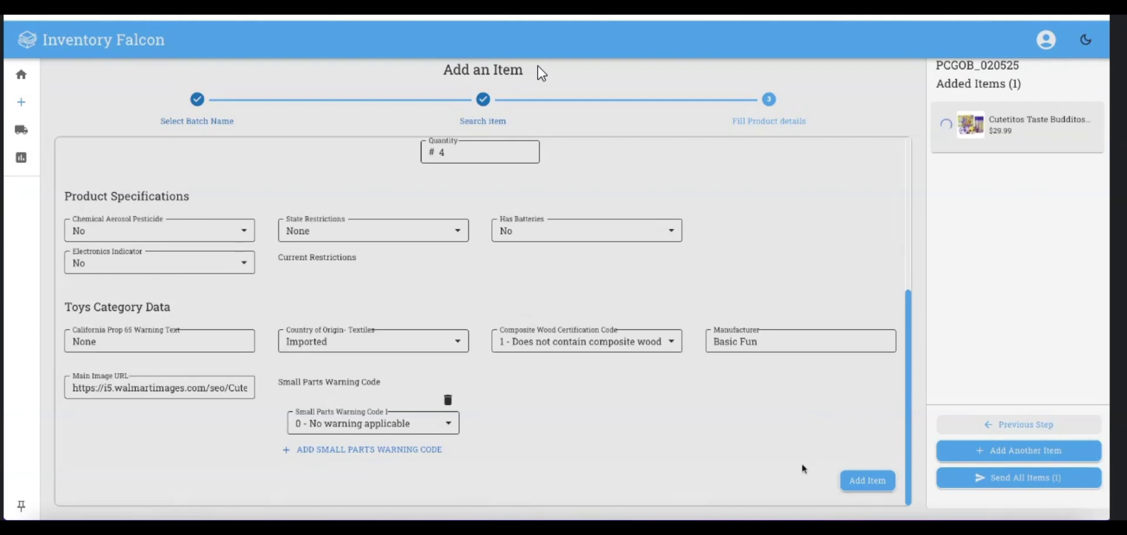
scroll(798, 467, "up", 1)
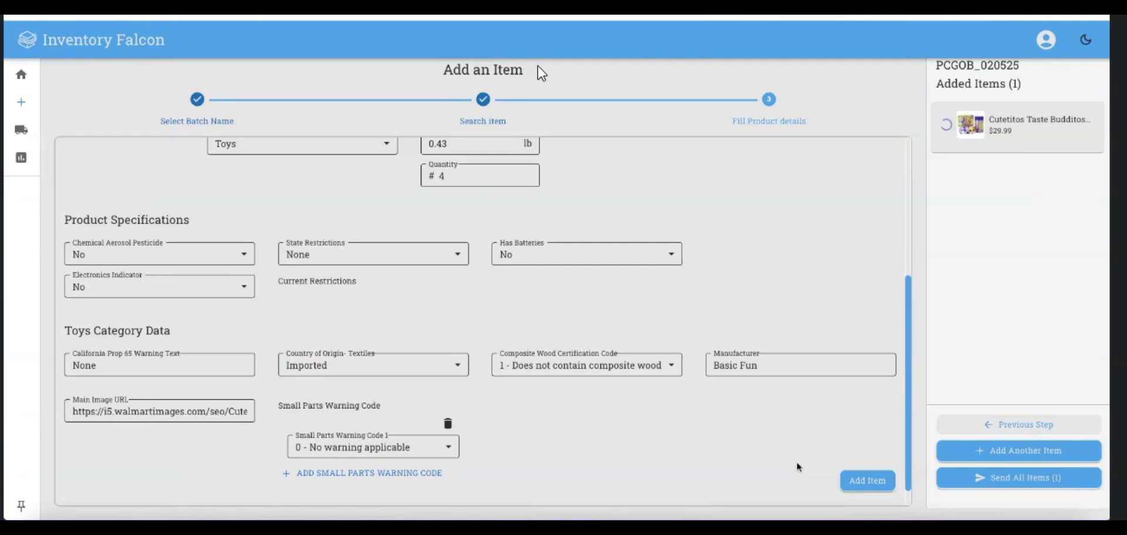
left_click(969, 454)
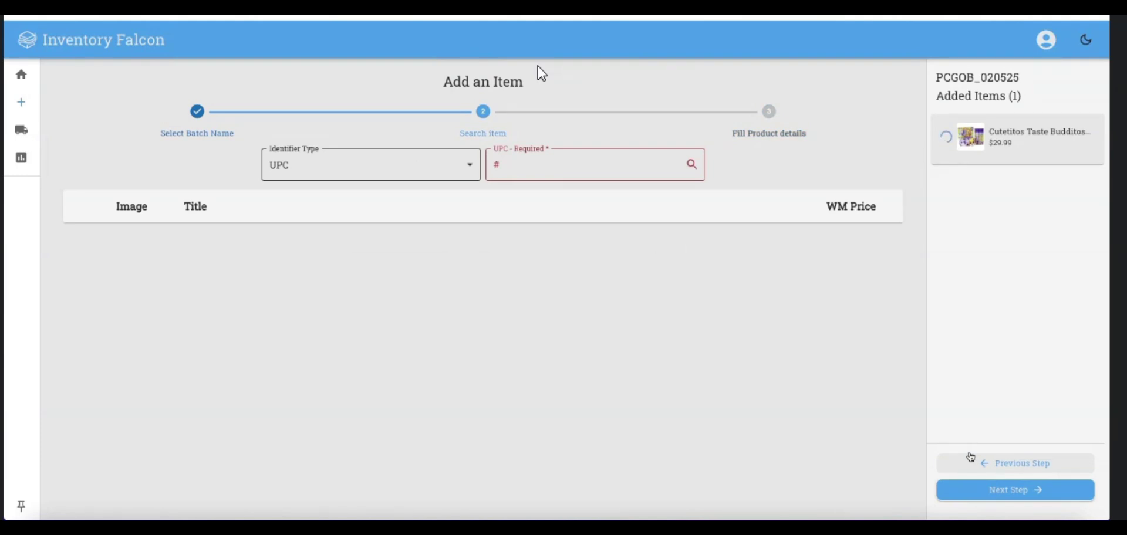
left_click(516, 167)
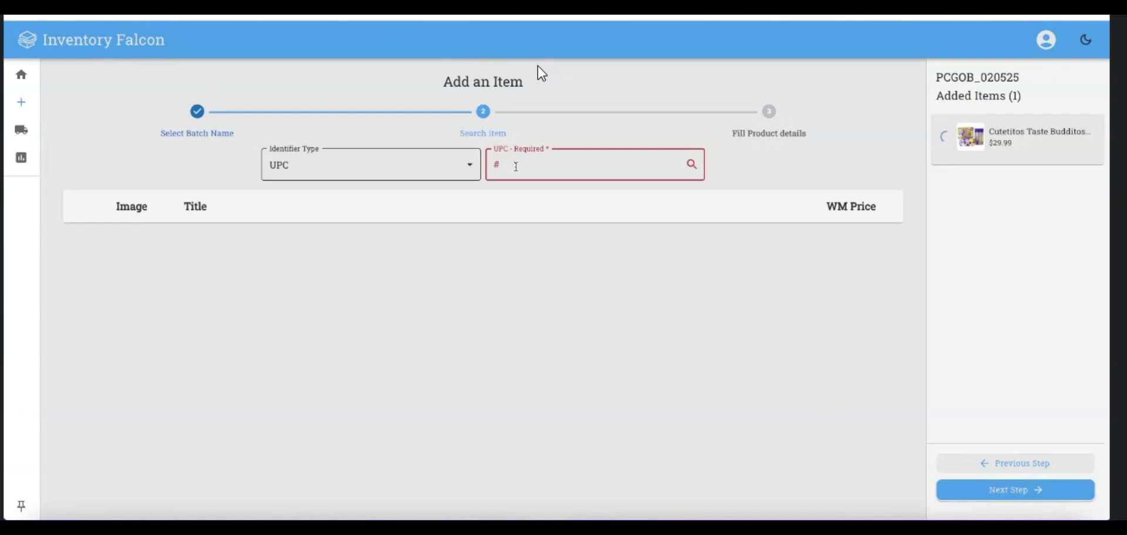
key("ctrl+v")
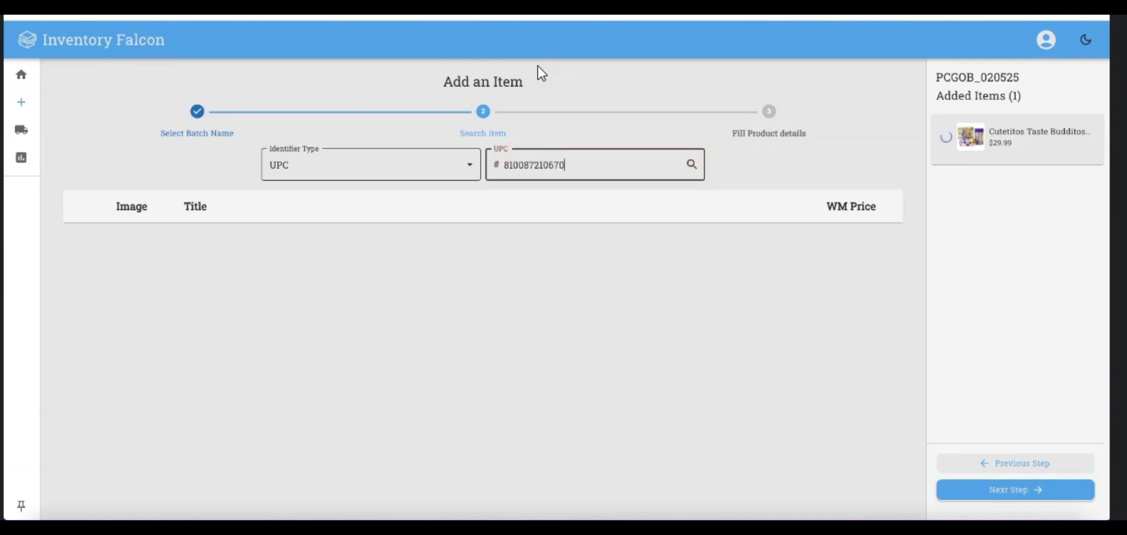
left_click(691, 165)
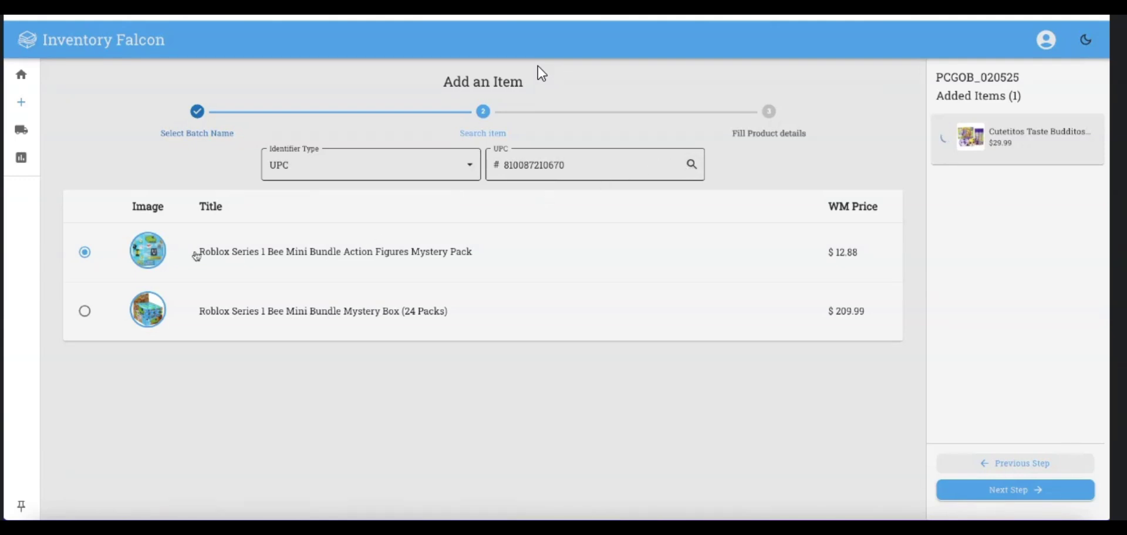
left_click(152, 253)
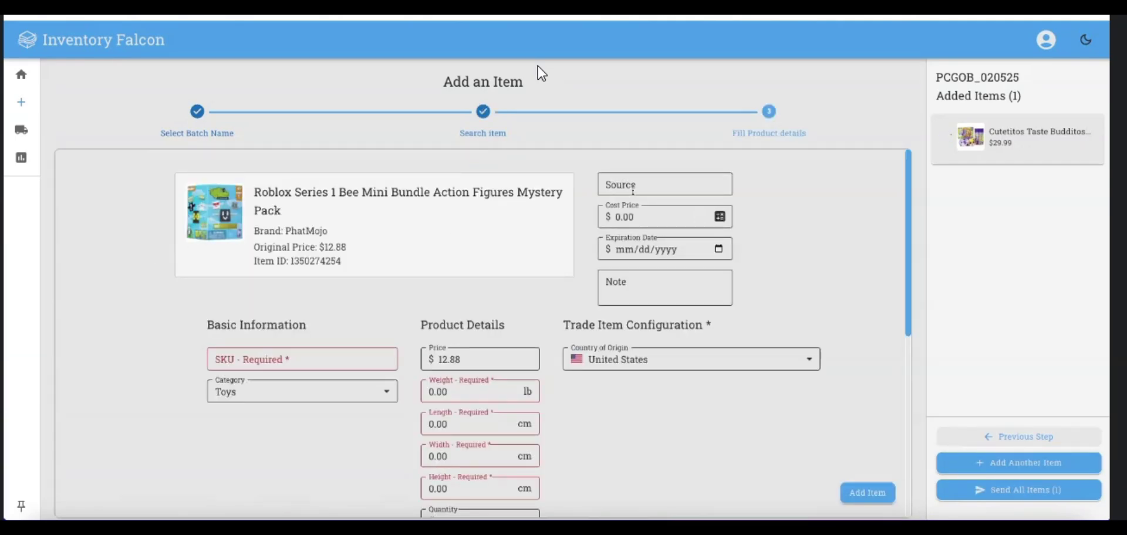
Set the Roblox item's source to Party City and its cost price to $4.24
left_click(633, 186)
type("Party City")
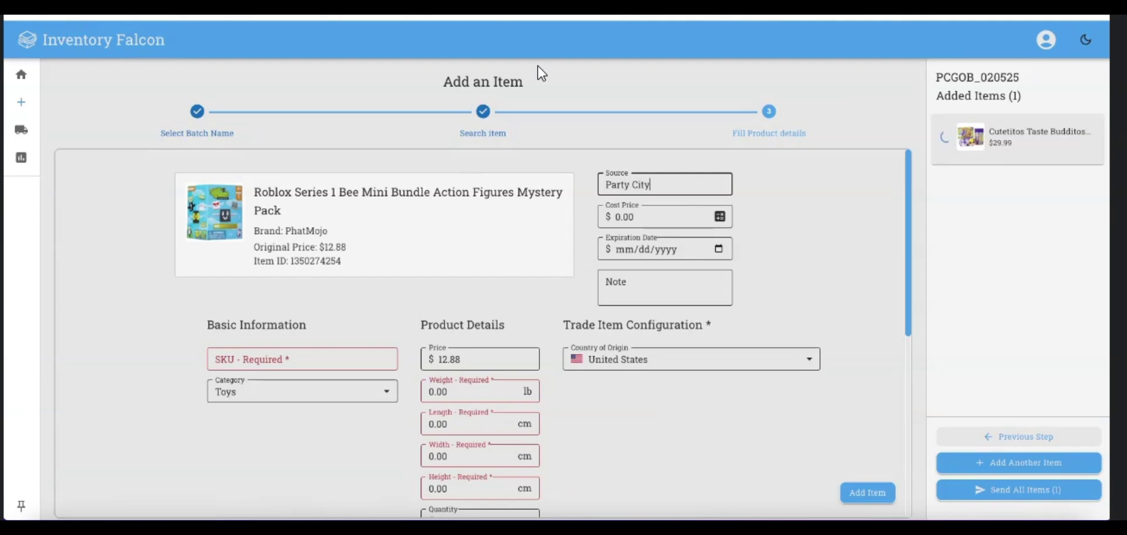
key("Tab")
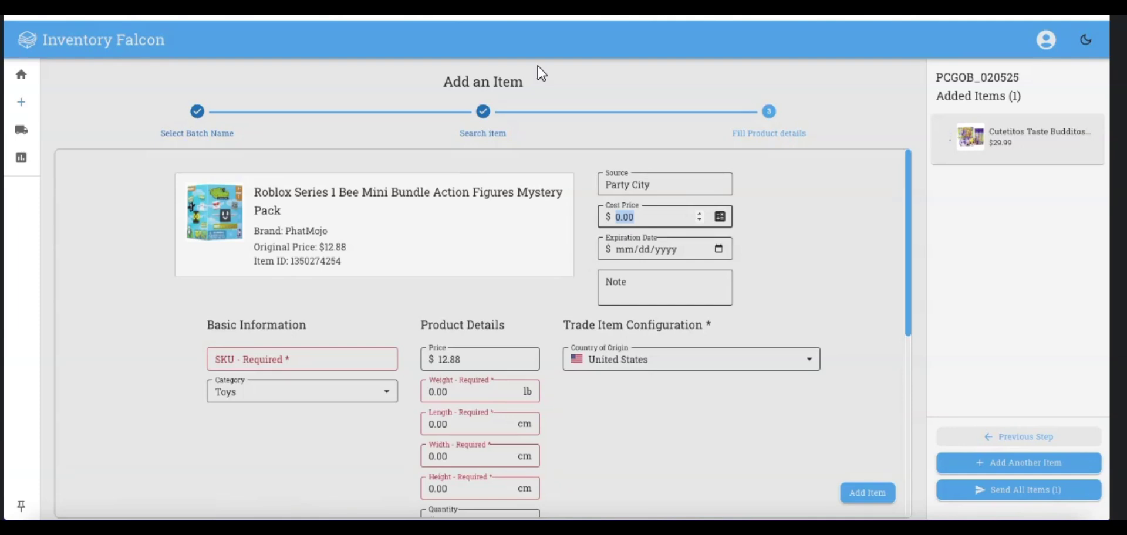
type("0.42")
type("4.24")
key("Tab")
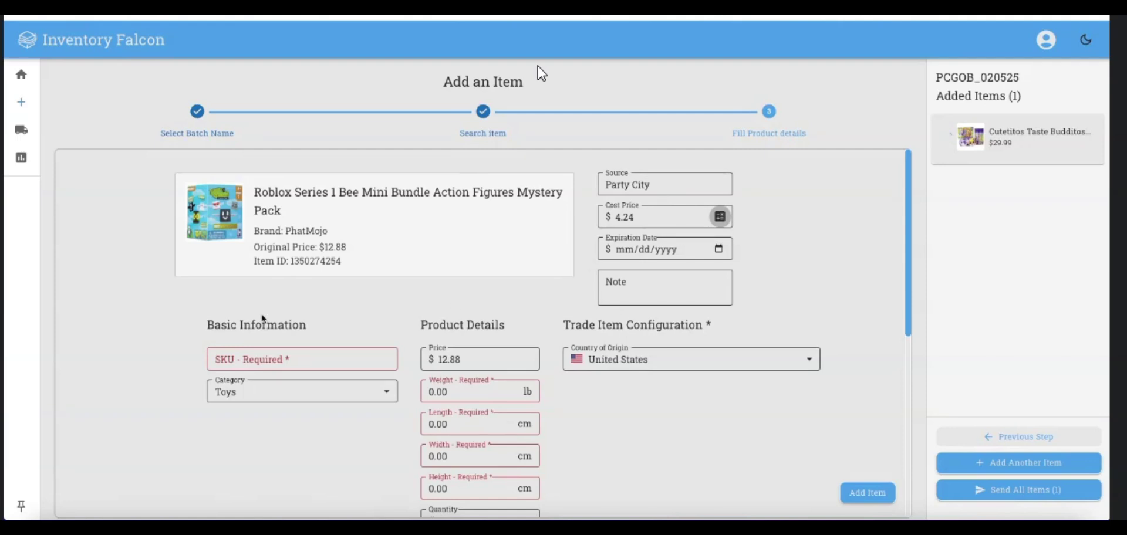
Enter L_PC_BeeMini_4.24 as the Roblox item's SKU
left_click(262, 352)
type("L")
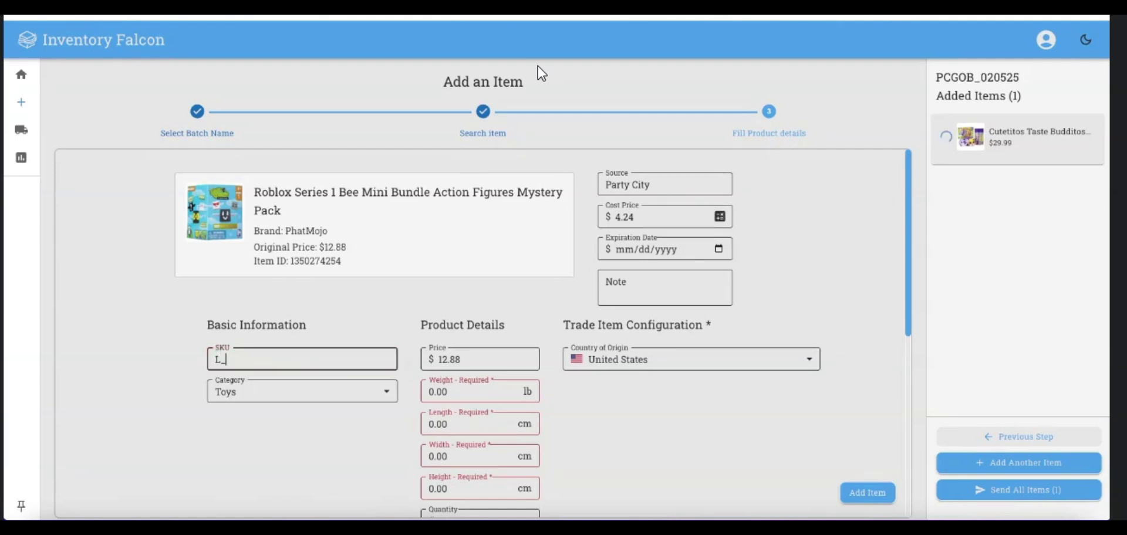
type("_PC_")
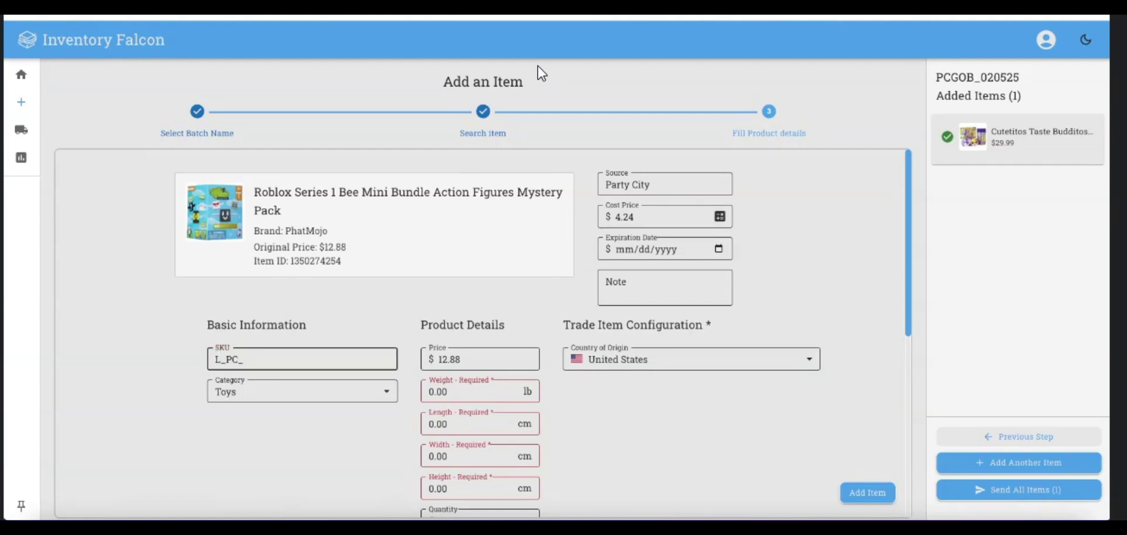
type("BeeMini_")
type("4.24")
Set the Roblox item's weight to 0.16 lb
left_click(450, 392)
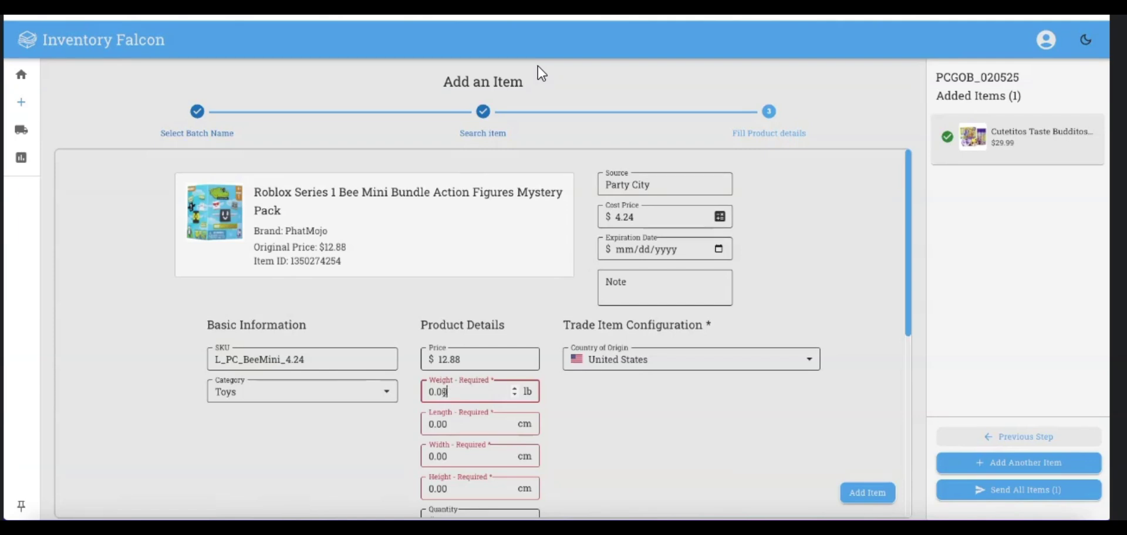
double_click(455, 391)
type("16")
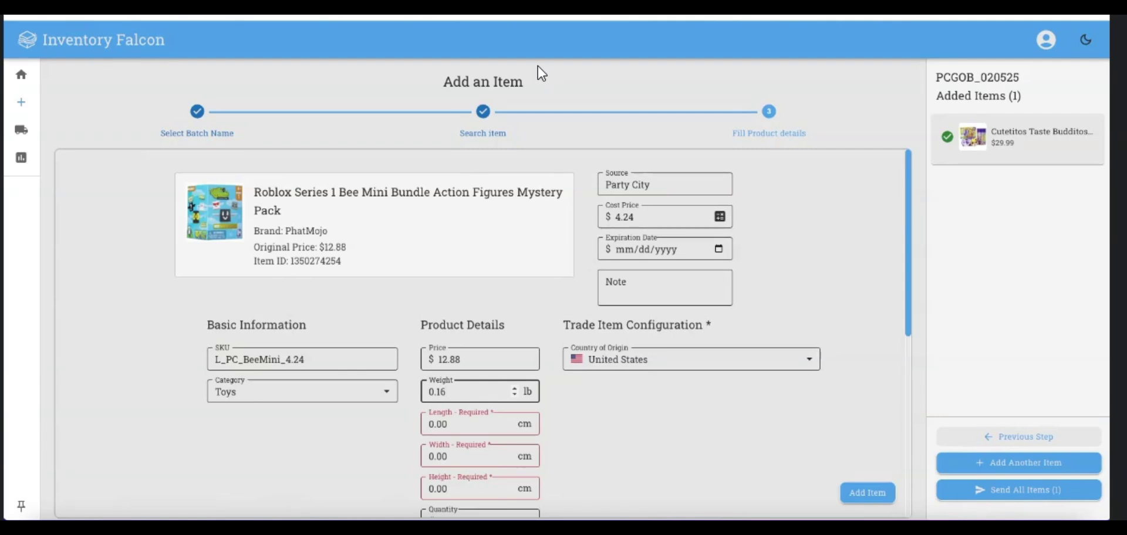
Set the Roblox item's length to 3.50 cm, width to 3.50 cm and height to 2.50 cm, with a quantity of 6
key("Tab")
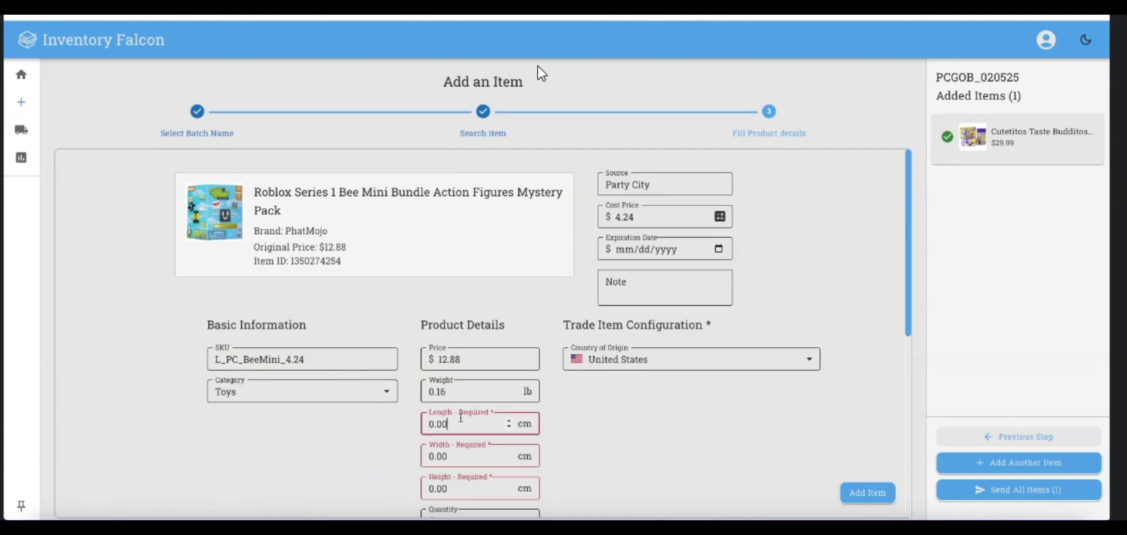
type("0.03")
type("5")
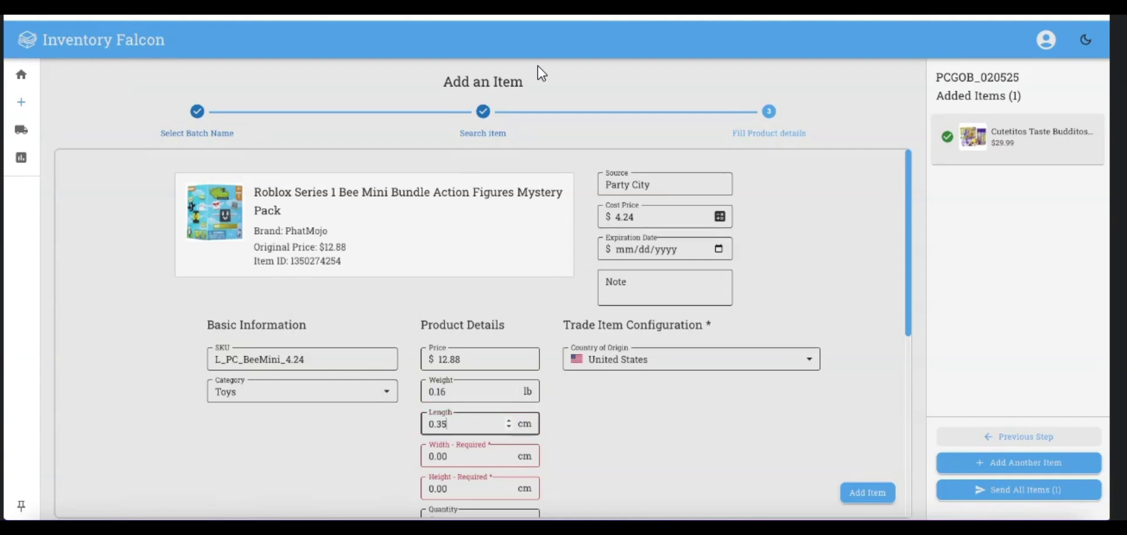
type("0")
key("Tab")
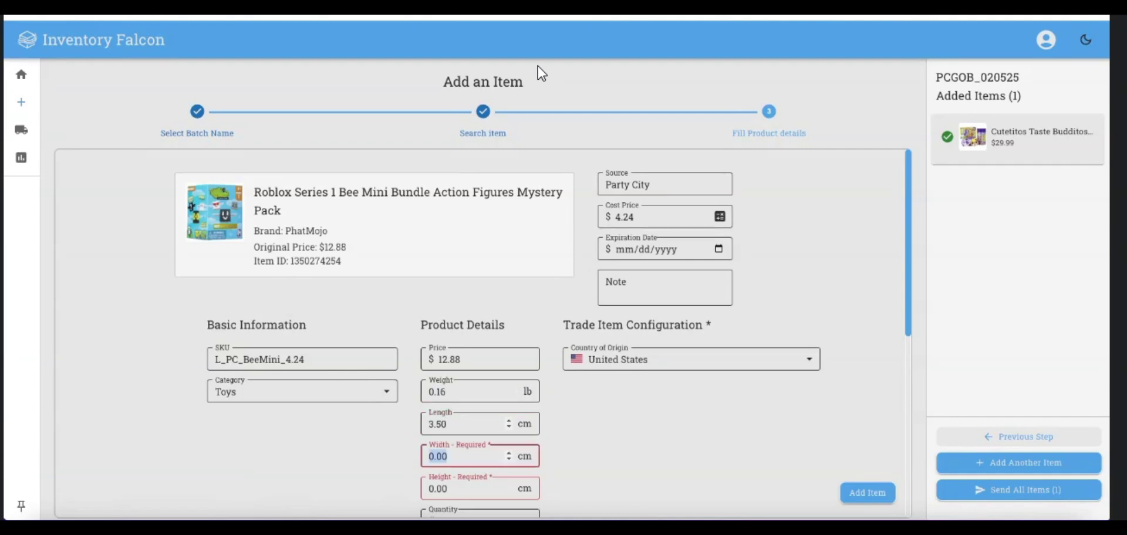
type("3")
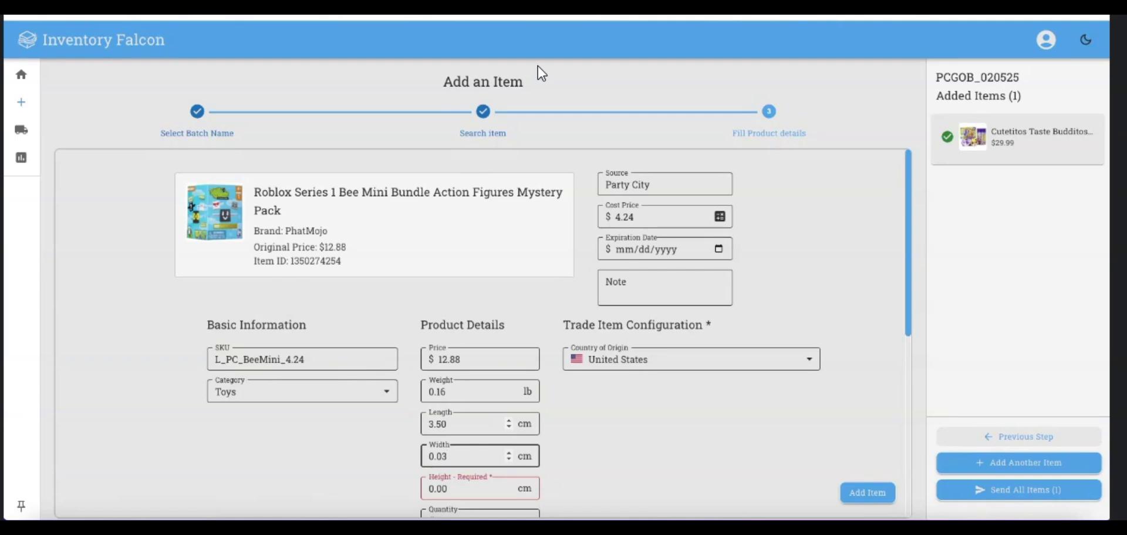
type(".50")
key("Tab")
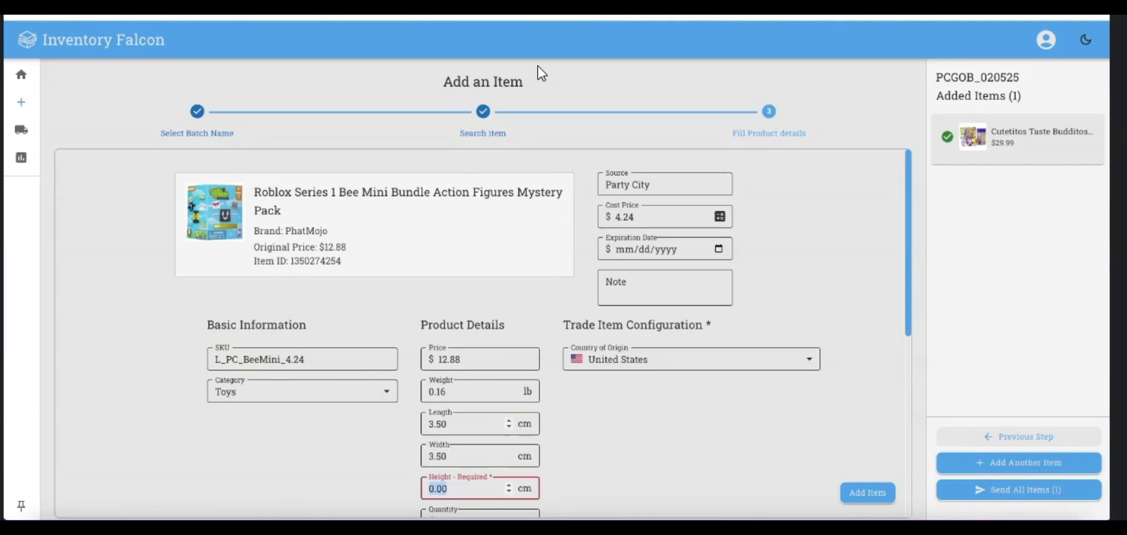
type("2")
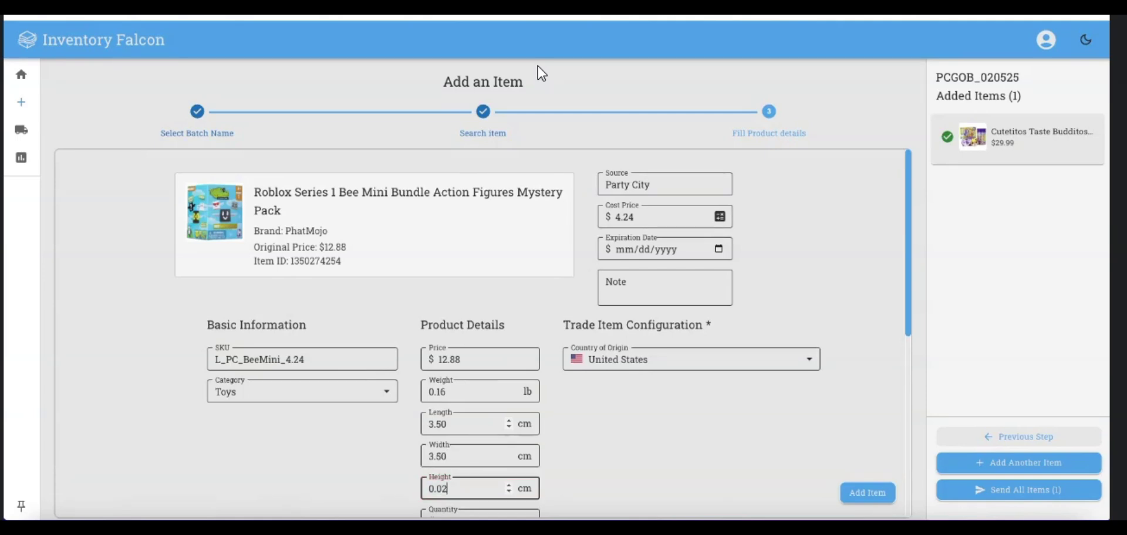
type(".50")
scroll(621, 410, "down", 1)
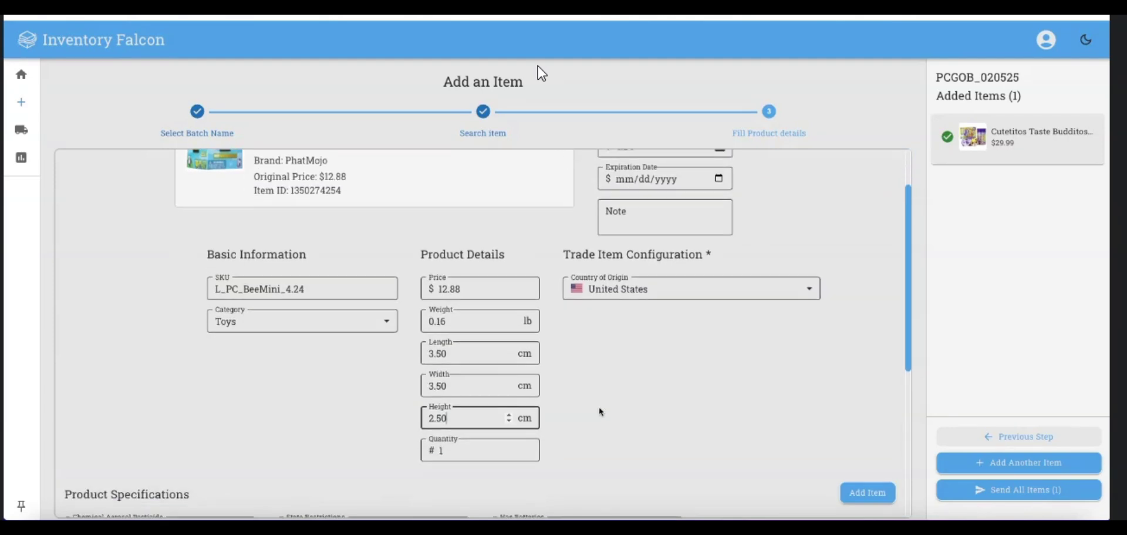
double_click(526, 446)
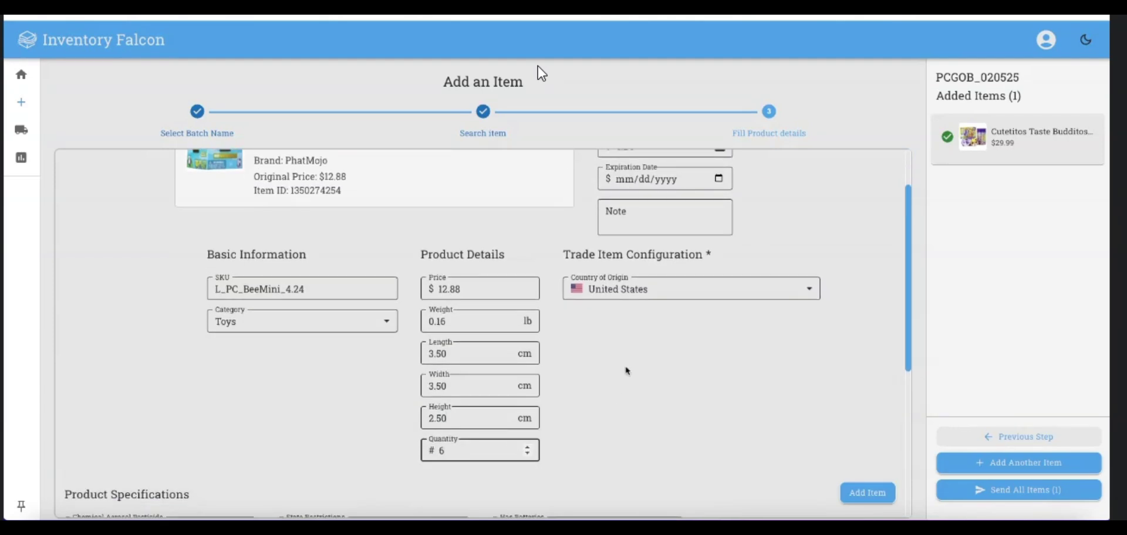
Set the Roblox item's textiles country of origin to Imported in the toys category data
scroll(778, 423, "down", 1)
scroll(778, 423, "down", 3)
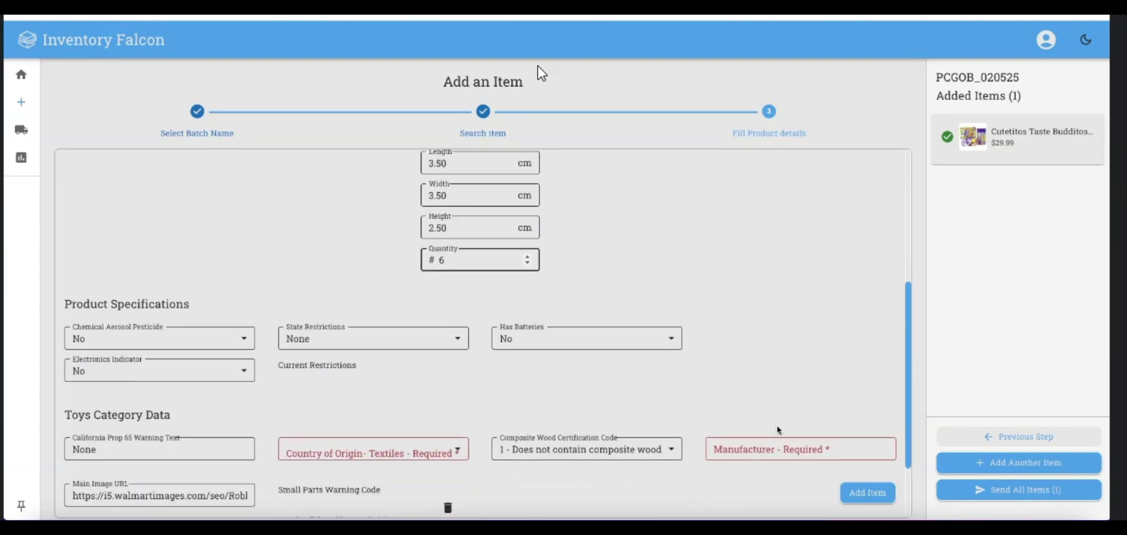
left_click(409, 357)
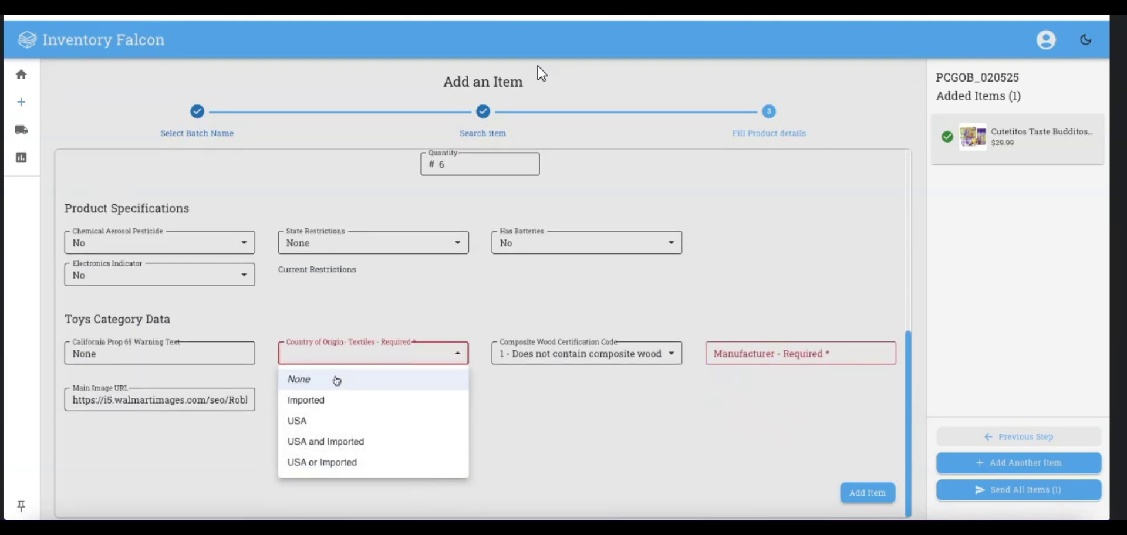
left_click(325, 397)
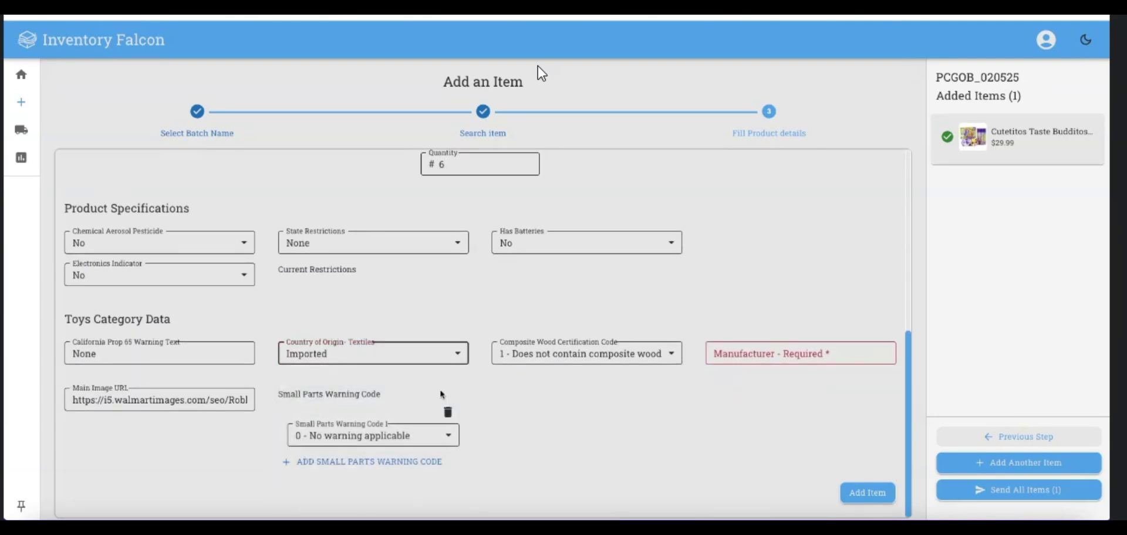
Enter PhatMojo as the manufacturer and add the Roblox item to the batch
left_click(758, 354)
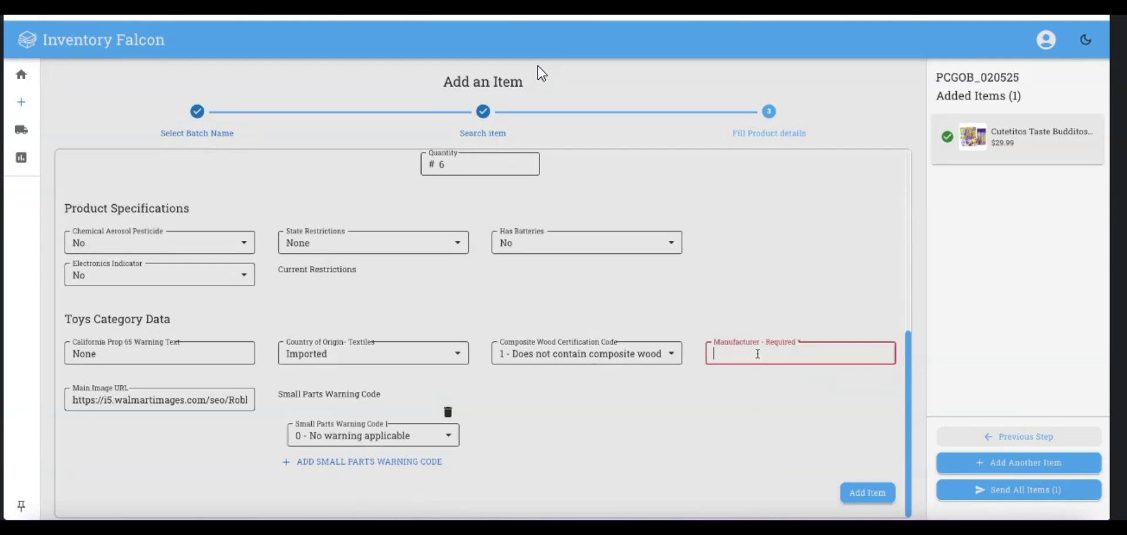
type("PhatMojo")
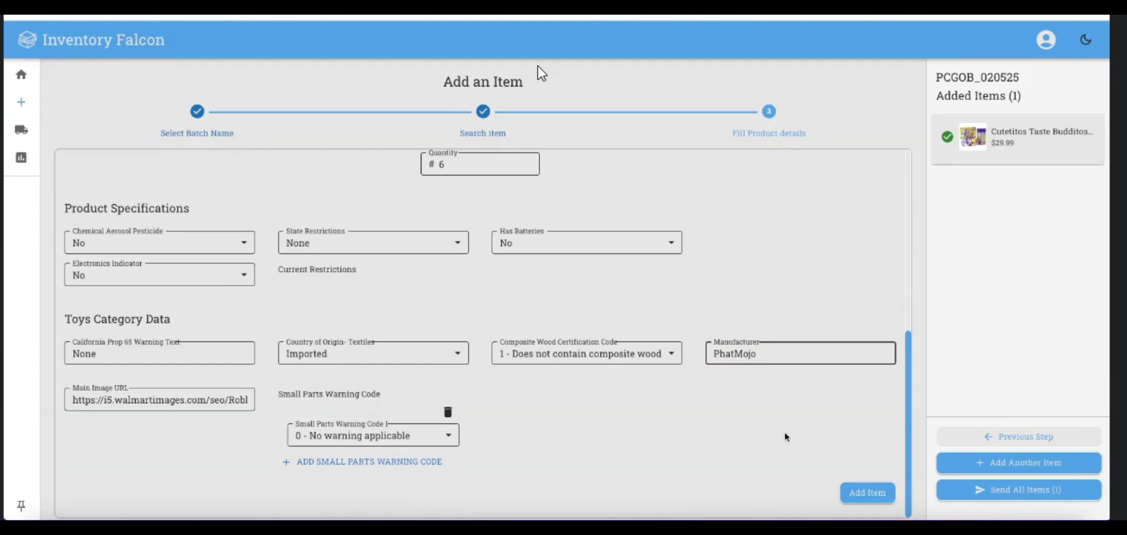
scroll(798, 448, "down", 1)
left_click(867, 485)
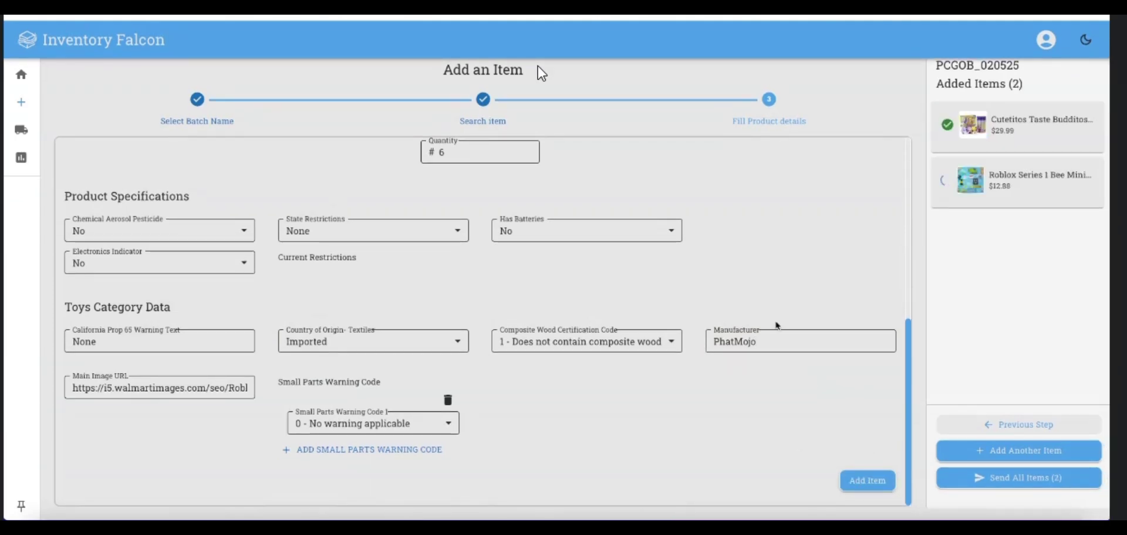
left_click(1001, 456)
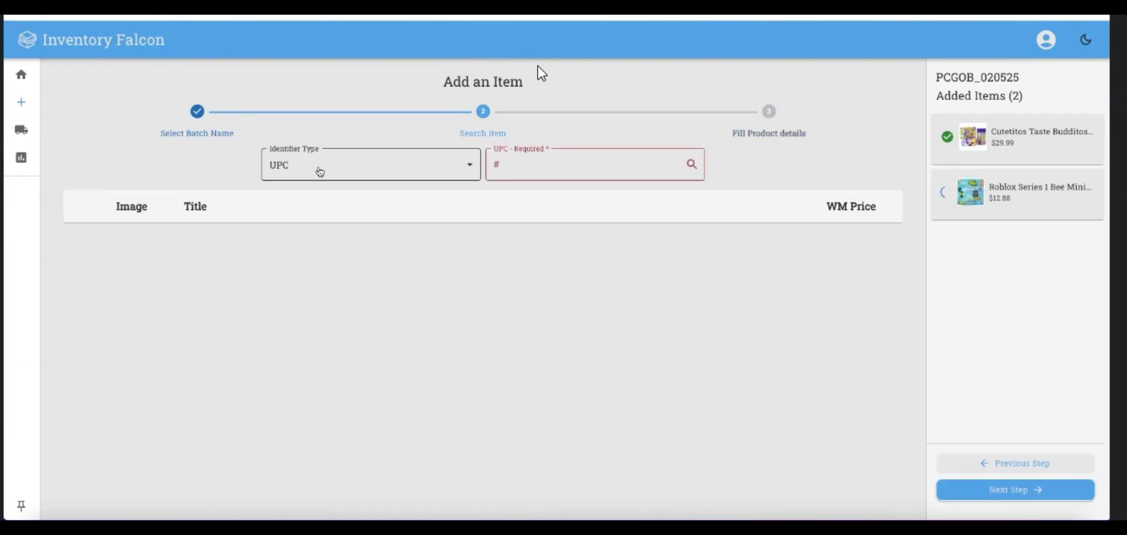
left_click(540, 167)
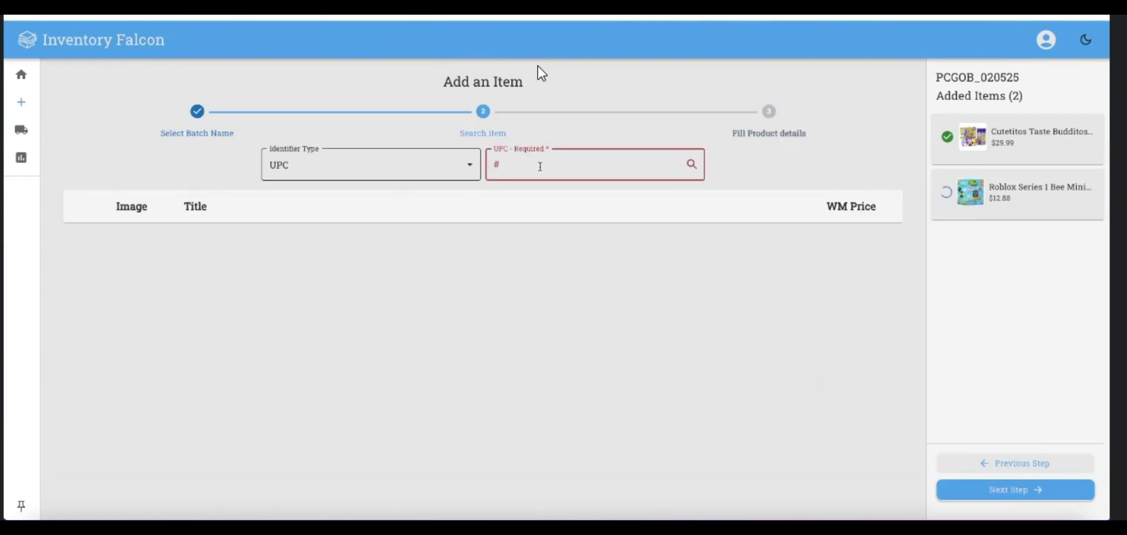
type("885561391381")
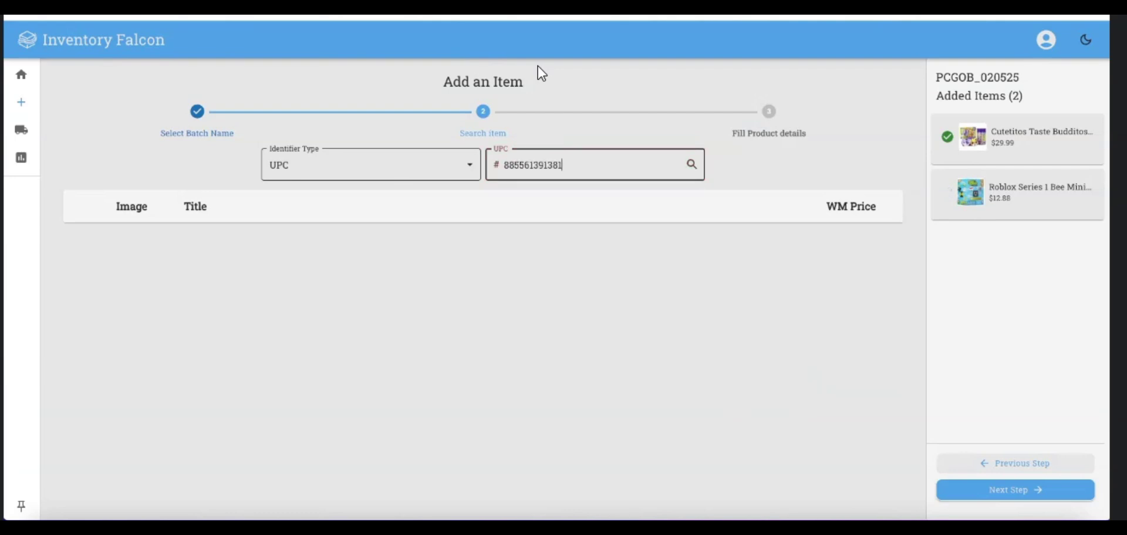
left_click(693, 165)
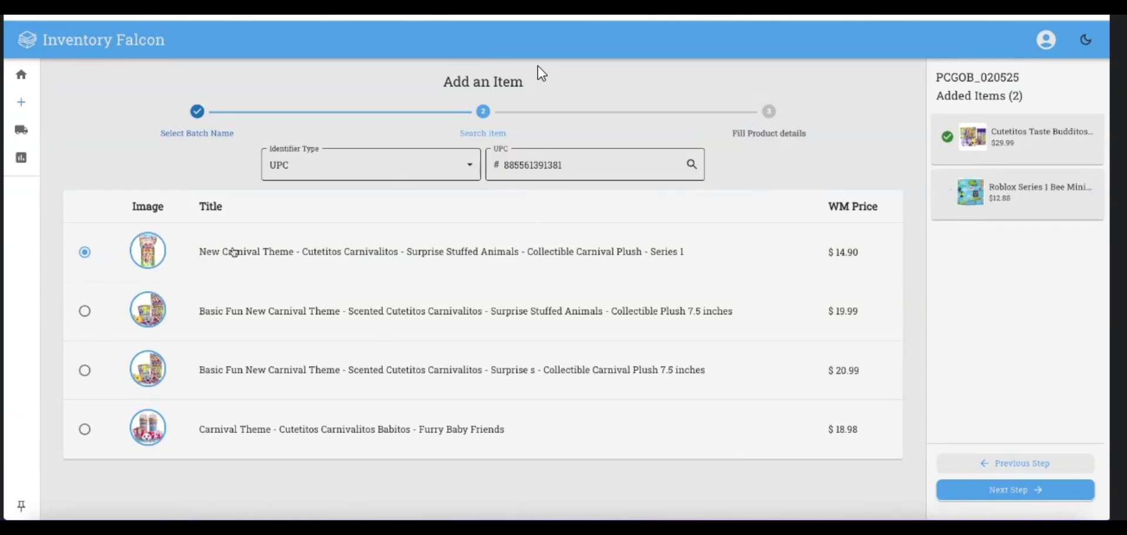
Compare the product images and choose the New Carnival Theme Cutetitos Carnivalitos Collectible Carnival Plush Series 1 listing
mouse_move(151, 317)
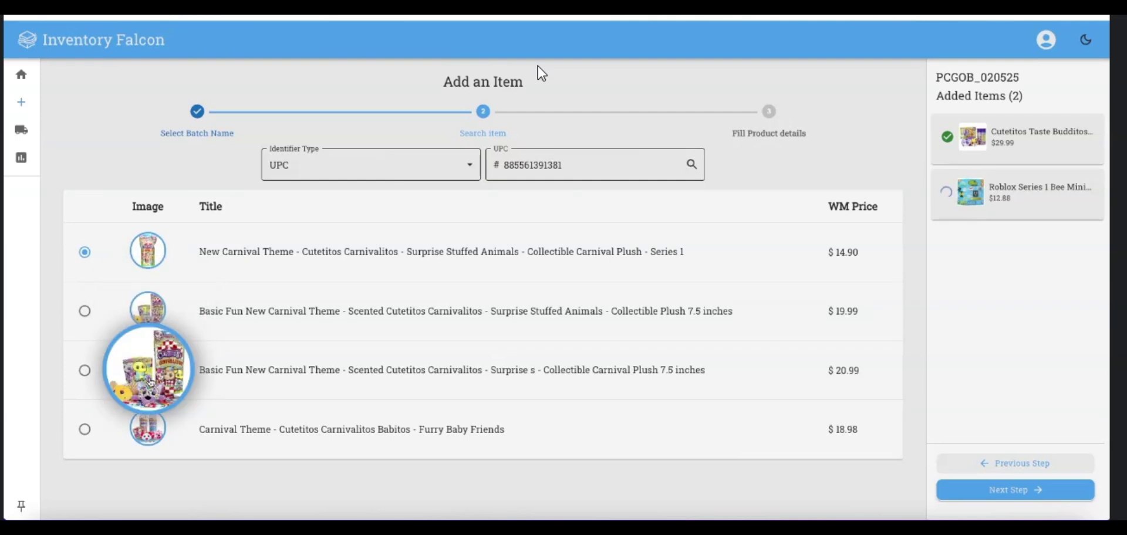
mouse_move(141, 432)
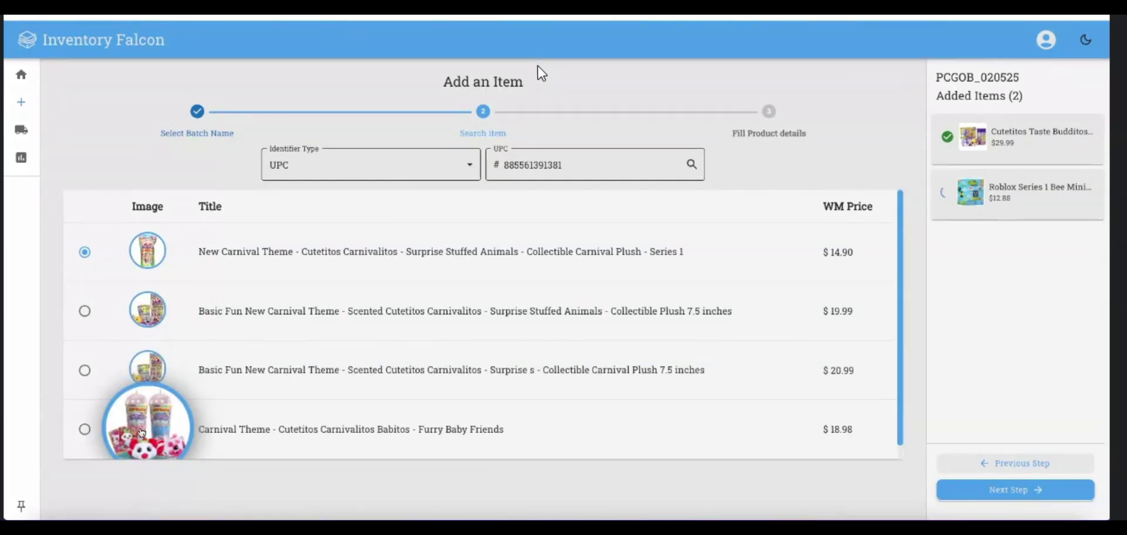
mouse_move(149, 367)
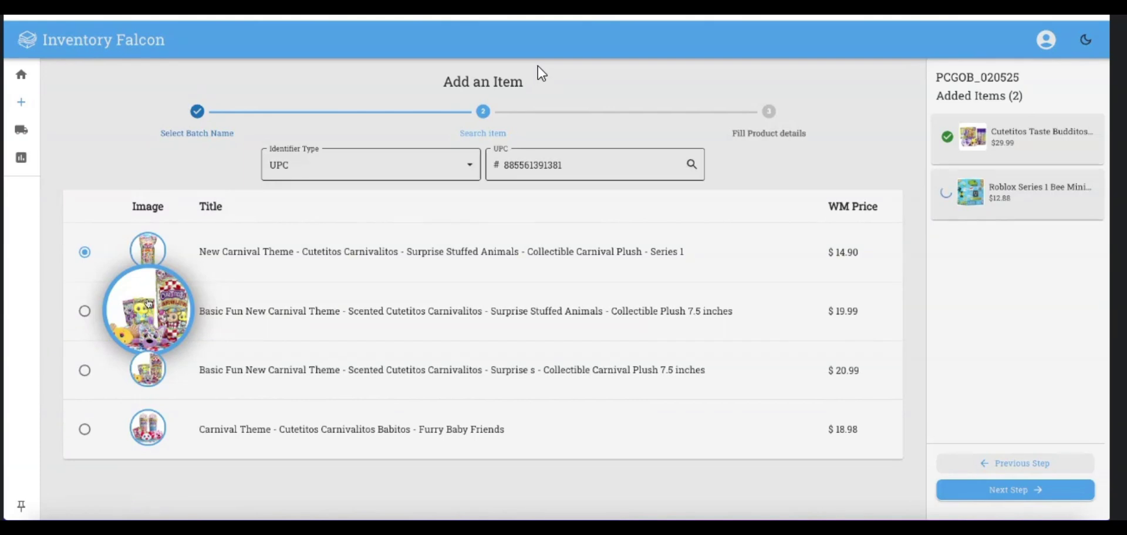
mouse_move(152, 247)
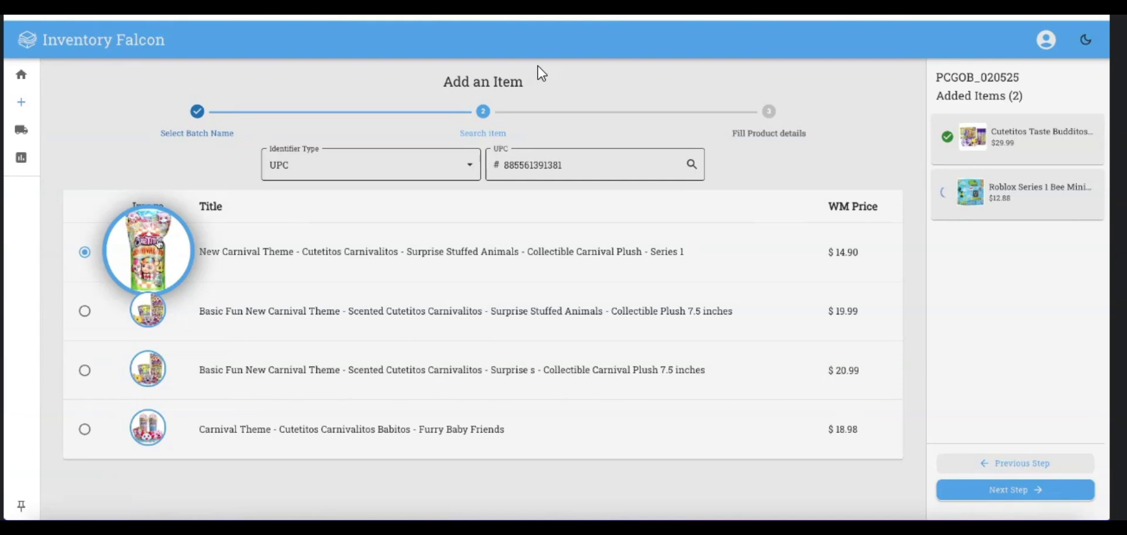
left_click(267, 256)
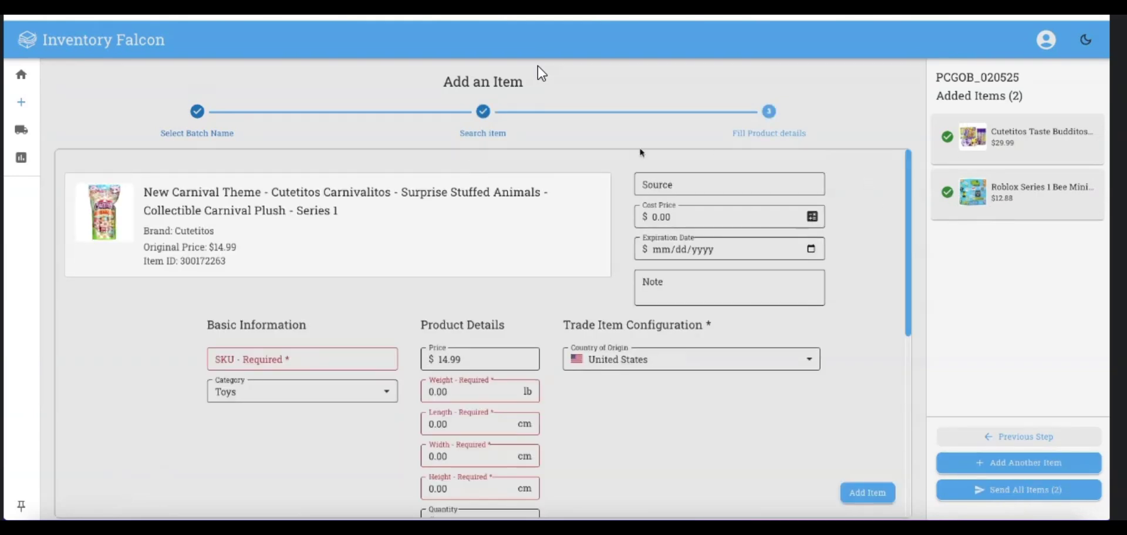
Set the Carnivalitos item's source to Party City and its cost price to $6.24
left_click(657, 184)
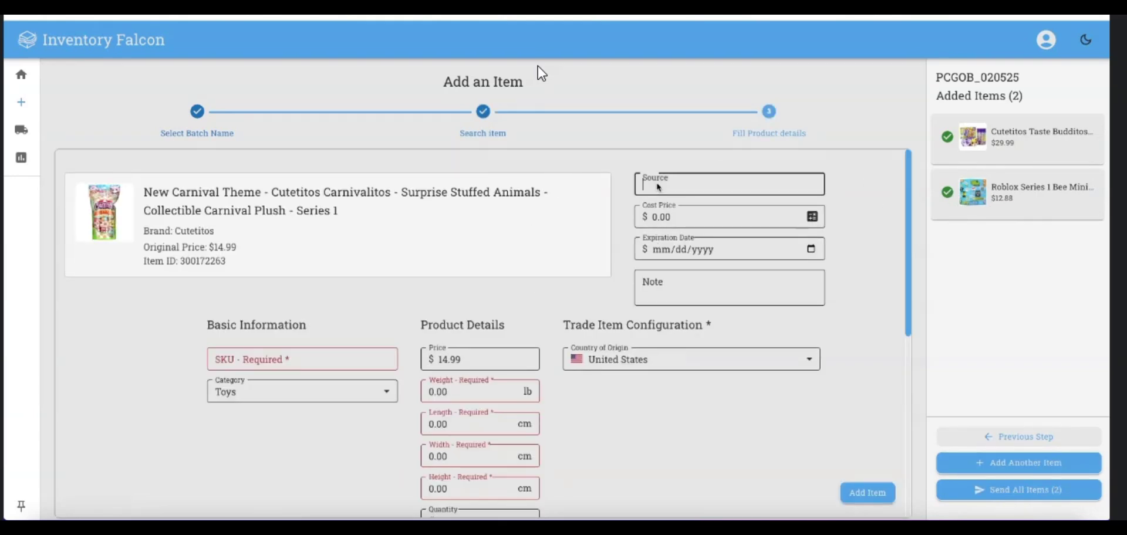
type("Party City")
left_click(663, 215)
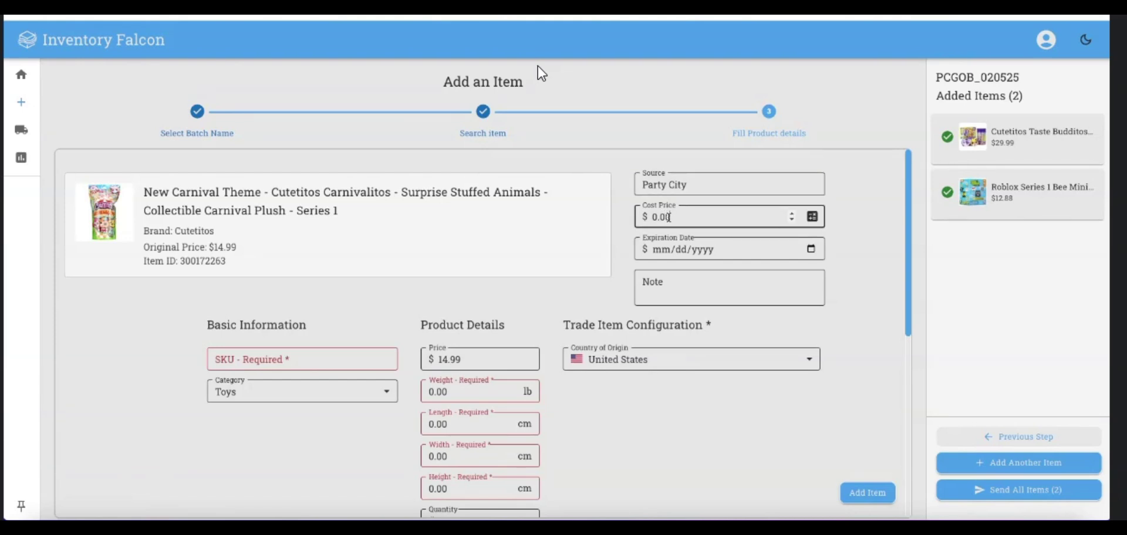
double_click(668, 217)
type("6.24")
Enter U_PC_Cutetitos as the Carnivalitos item's SKU
left_click(282, 359)
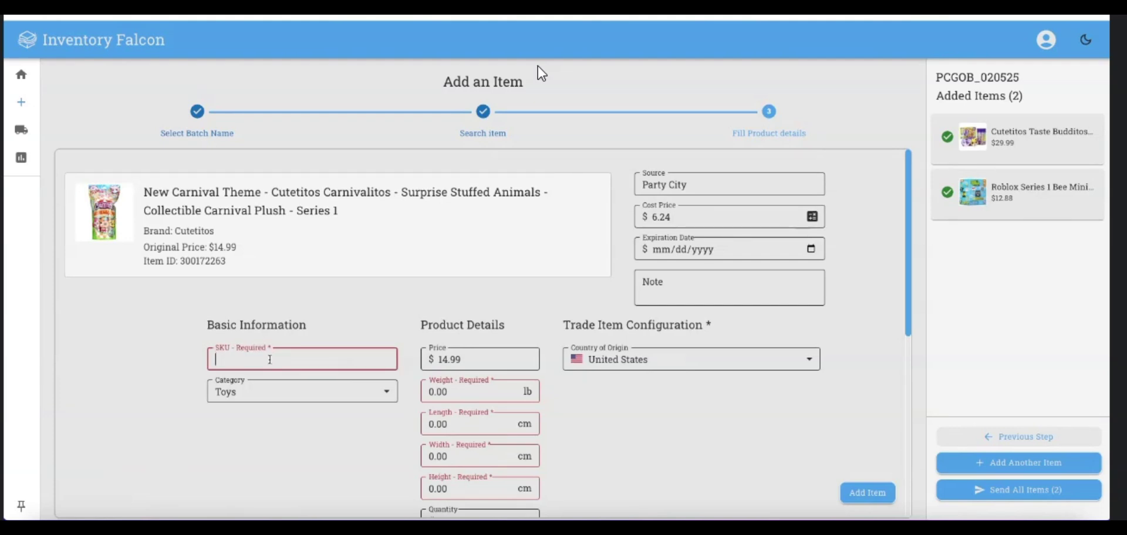
type("L_")
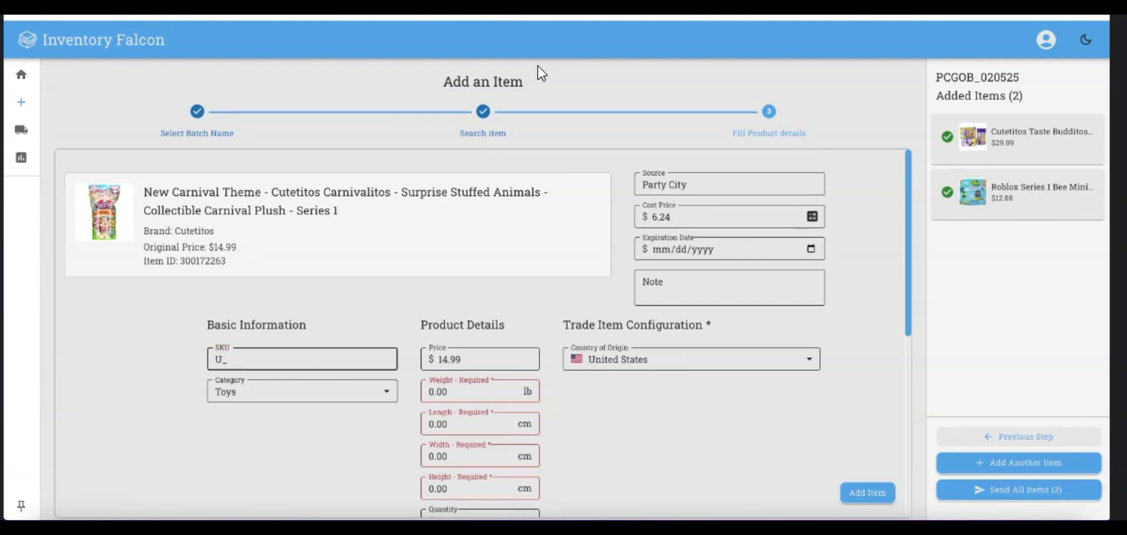
type("C")
key("BackSpace")
type("PC_Cutetitos")
Set the Carnivalitos item's weight to 0.45 lb and its length to 8.50 cm
key("Tab")
key("Tab")
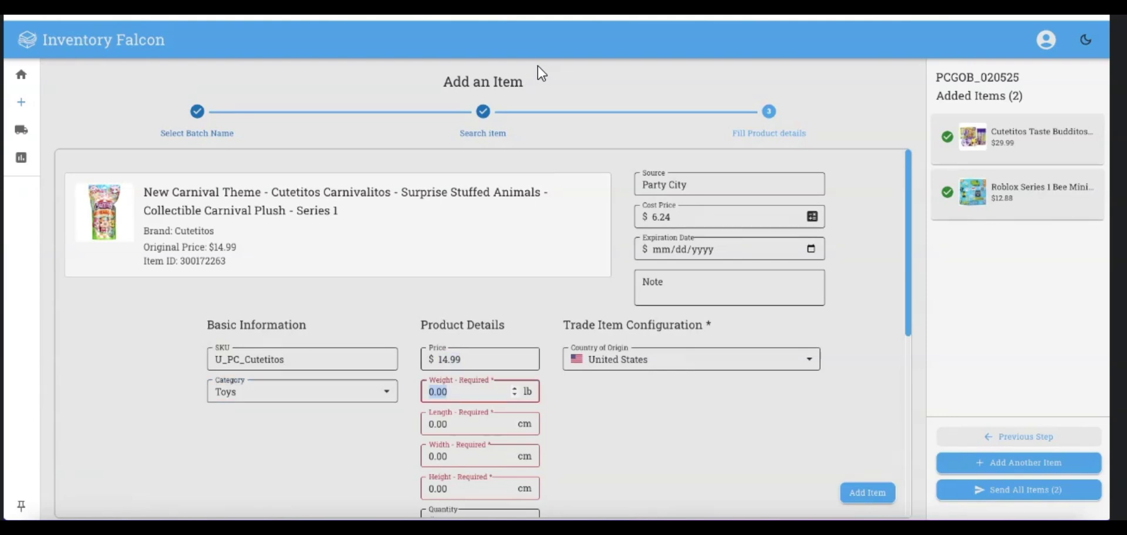
type(".45")
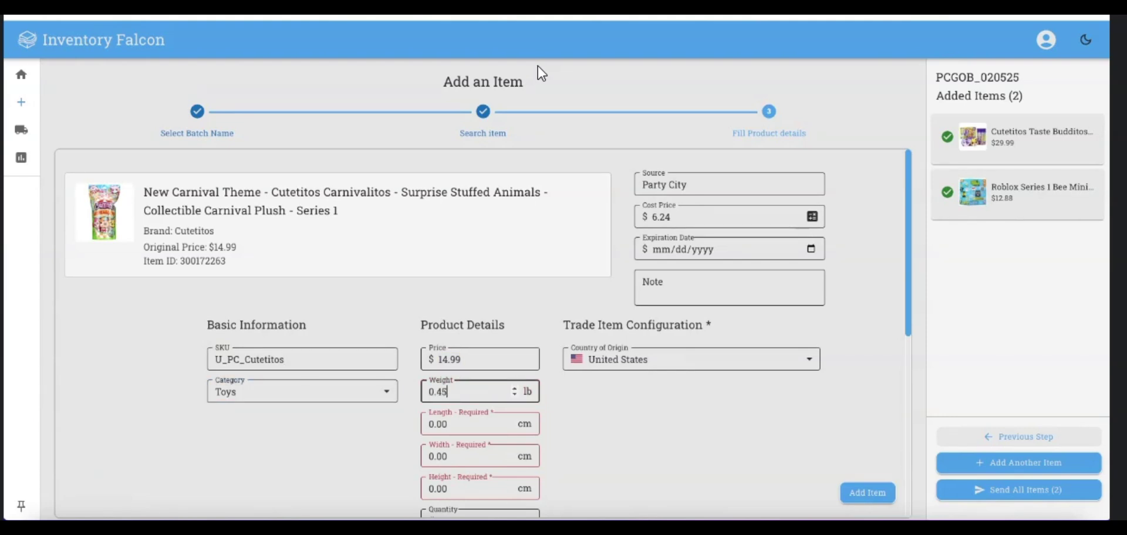
key("Tab")
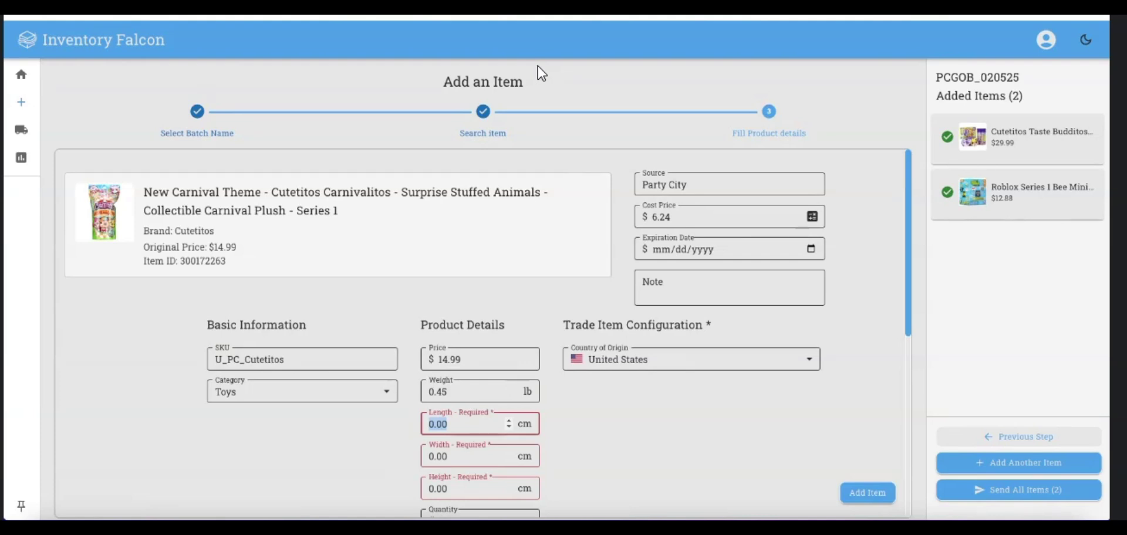
type("0.08")
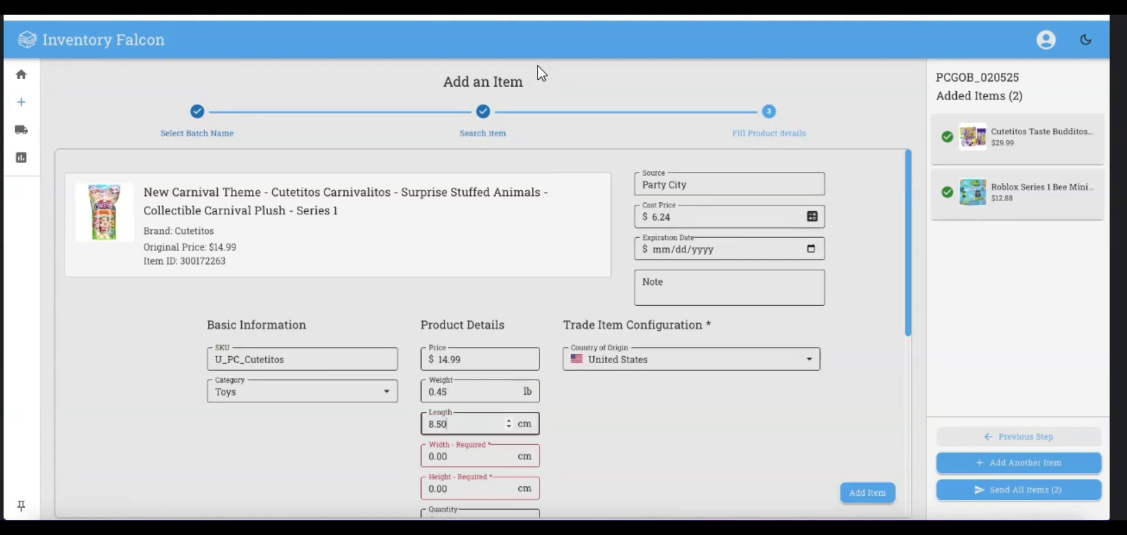
Set the Carnivalitos item's width to 4.50 cm, its height to 2.00 cm and its quantity to 4
key("Tab")
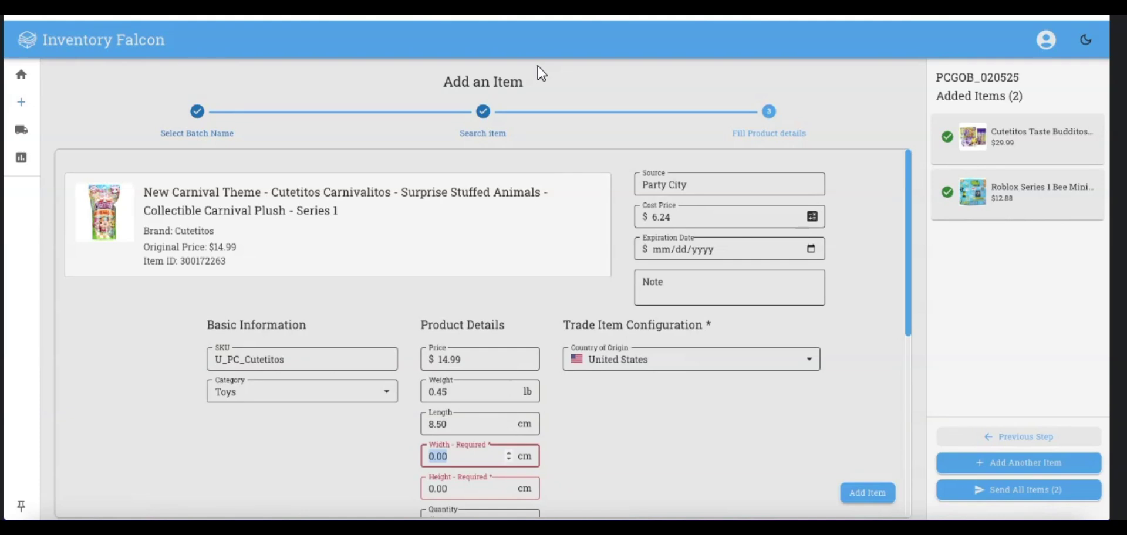
type("450")
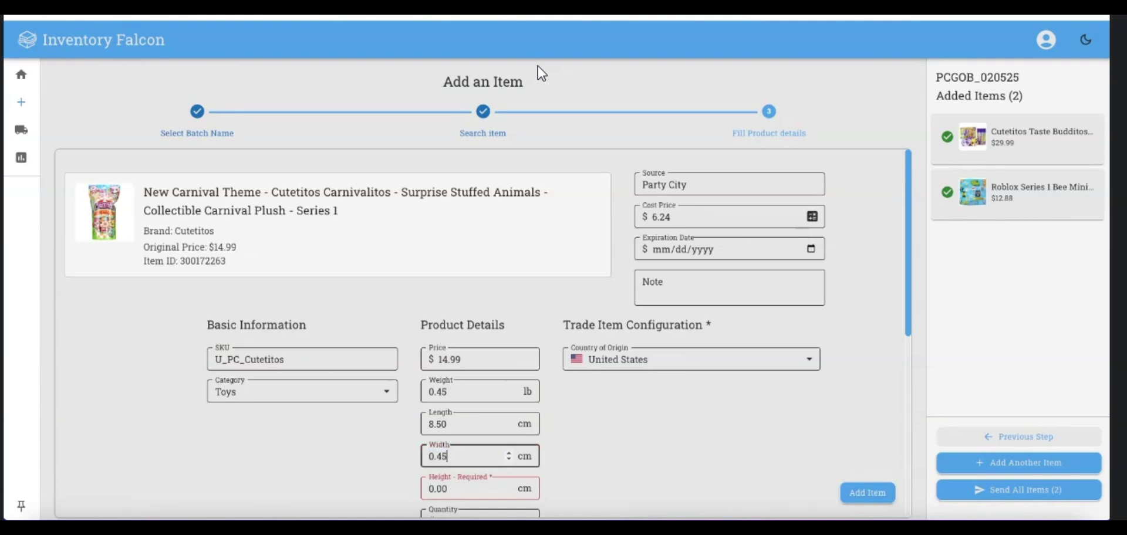
key("Tab")
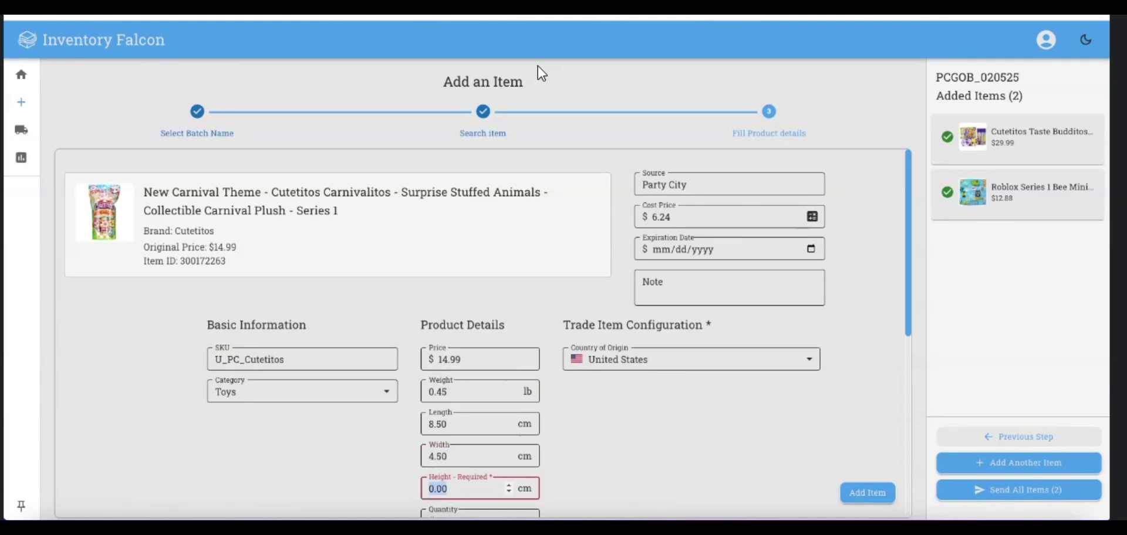
type("20")
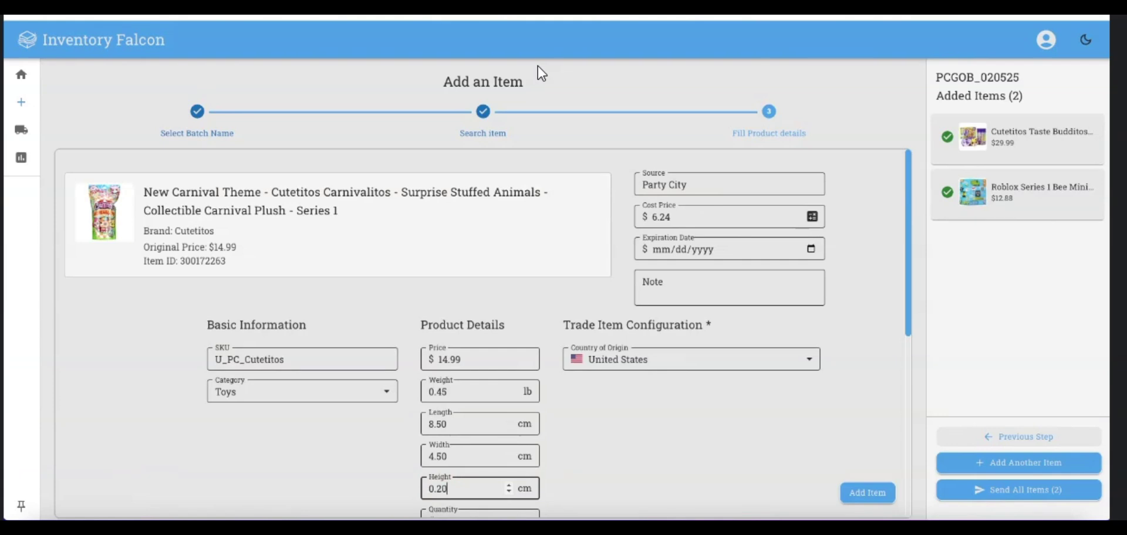
scroll(307, 340, "down", 2)
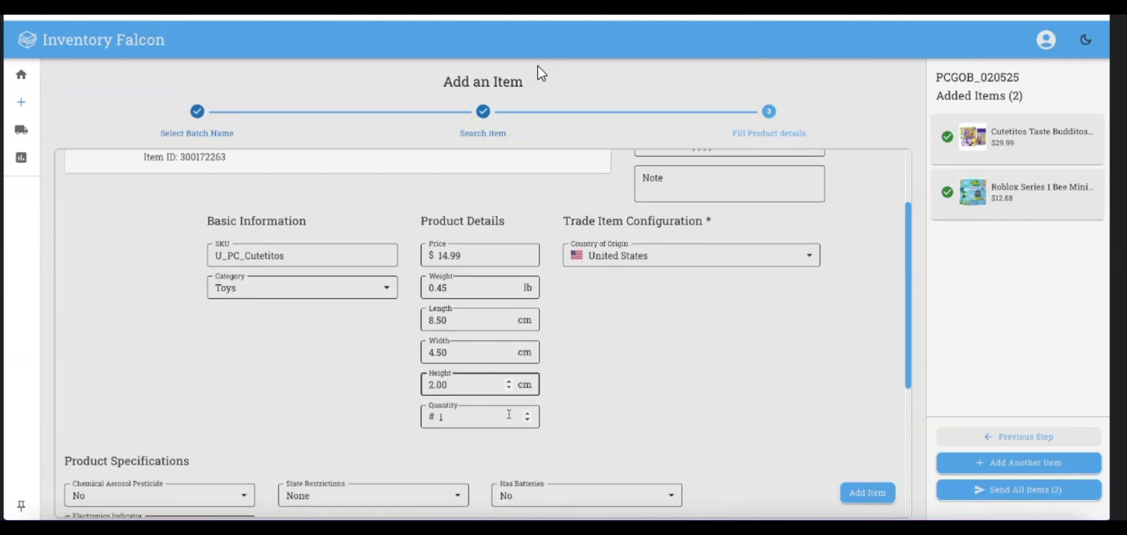
left_click(528, 414)
left_click(528, 413)
left_click(528, 414)
Set the Carnivalitos item's textiles country of origin to Imported and add the item to the batch
scroll(631, 379, "down", 5)
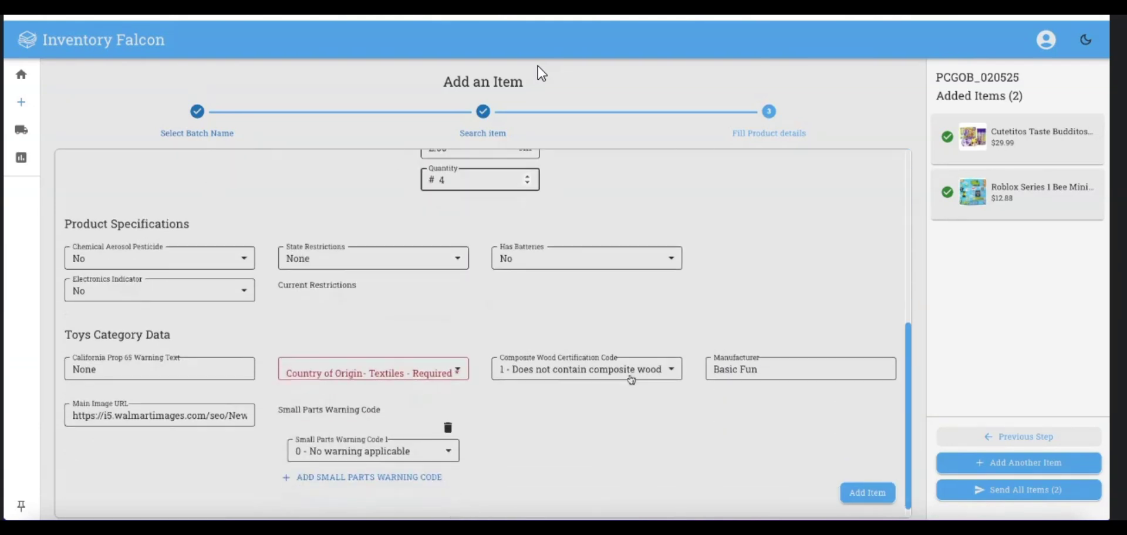
left_click(421, 362)
left_click(411, 410)
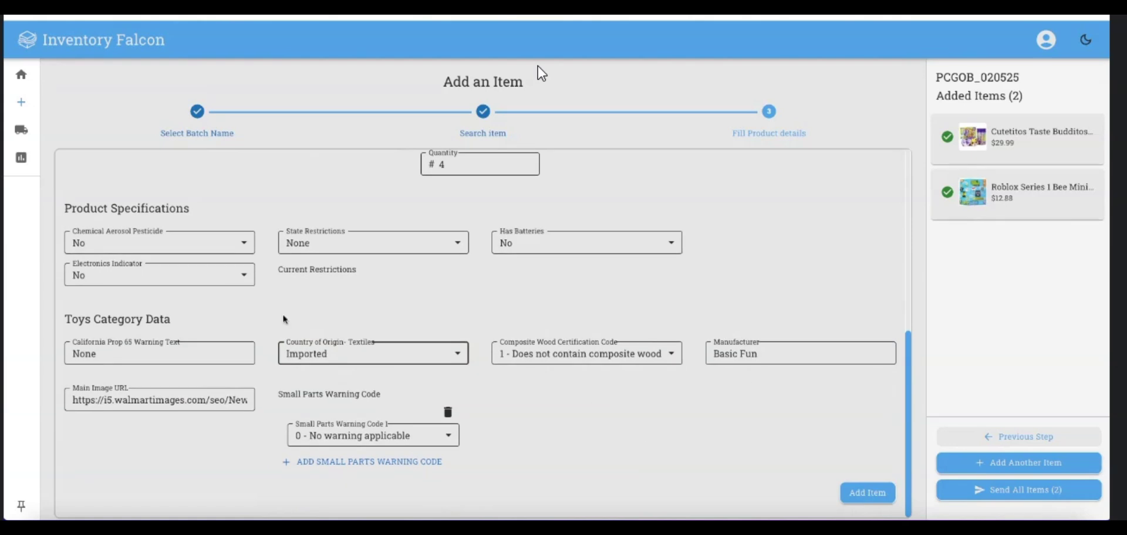
left_click(870, 497)
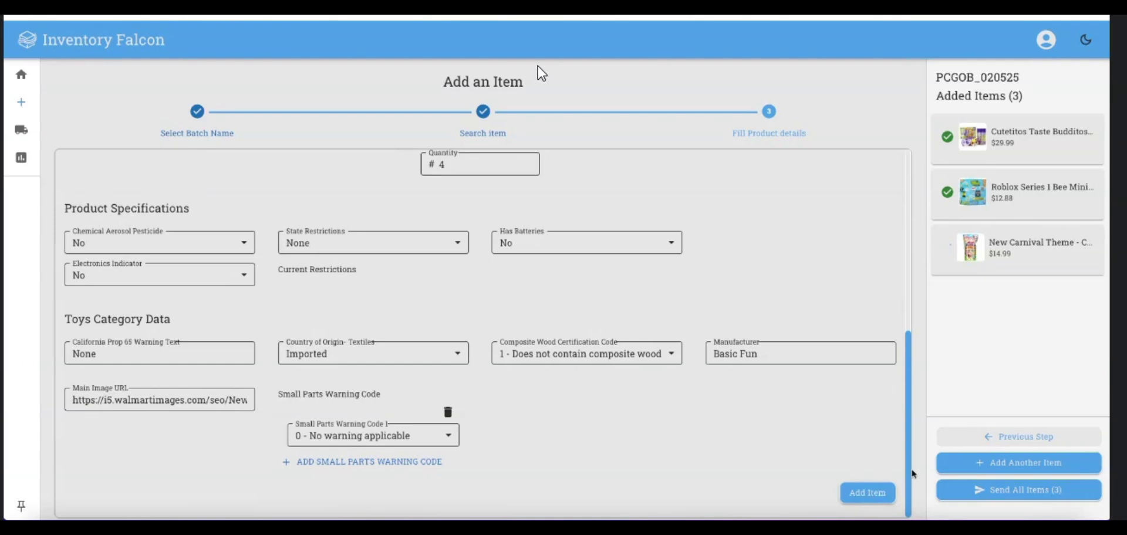
left_click(1018, 463)
left_click(517, 163)
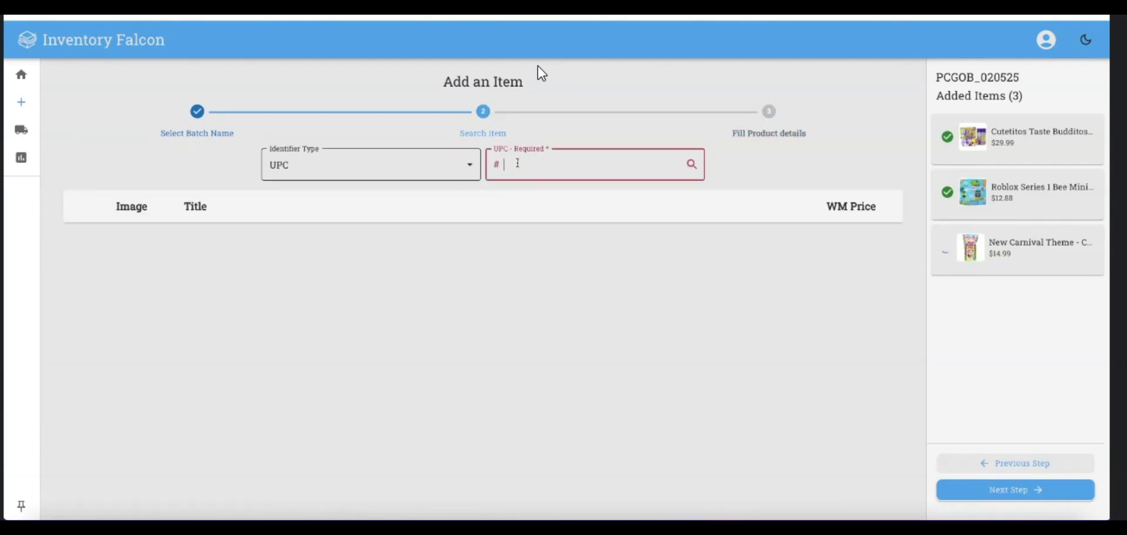
type("850031949683")
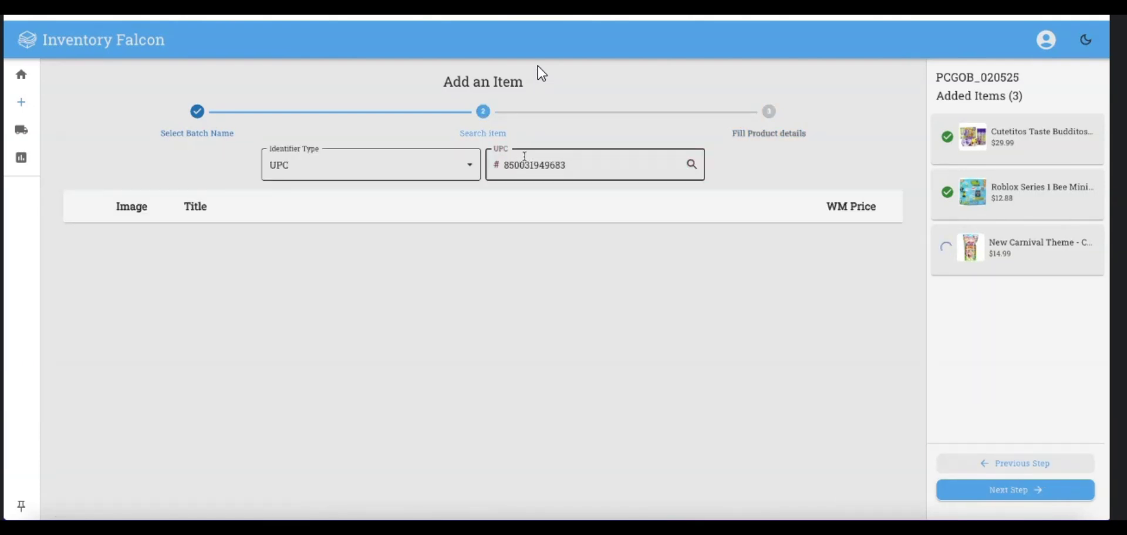
left_click(693, 166)
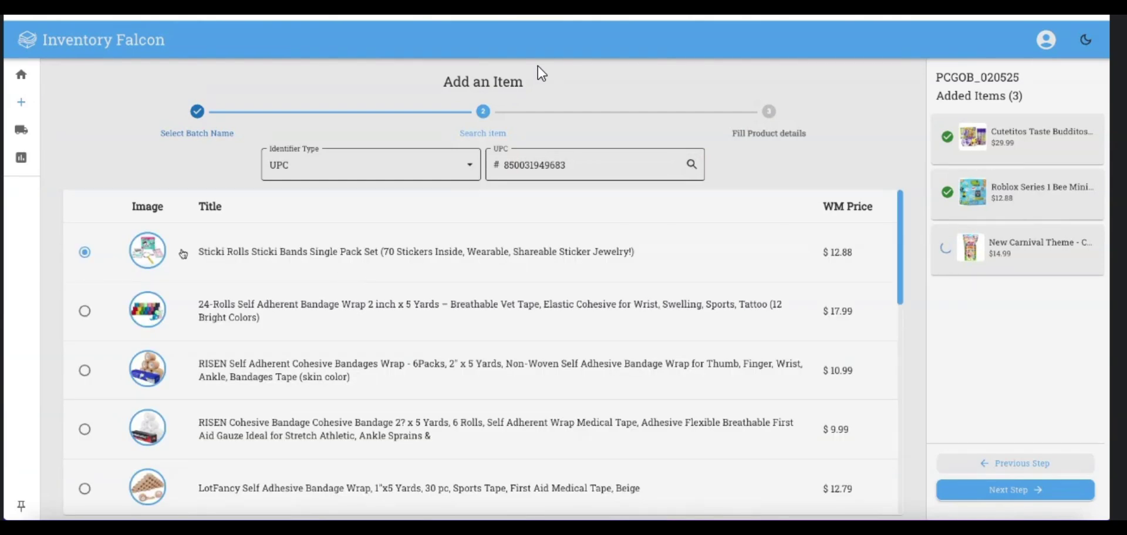
left_click(150, 253)
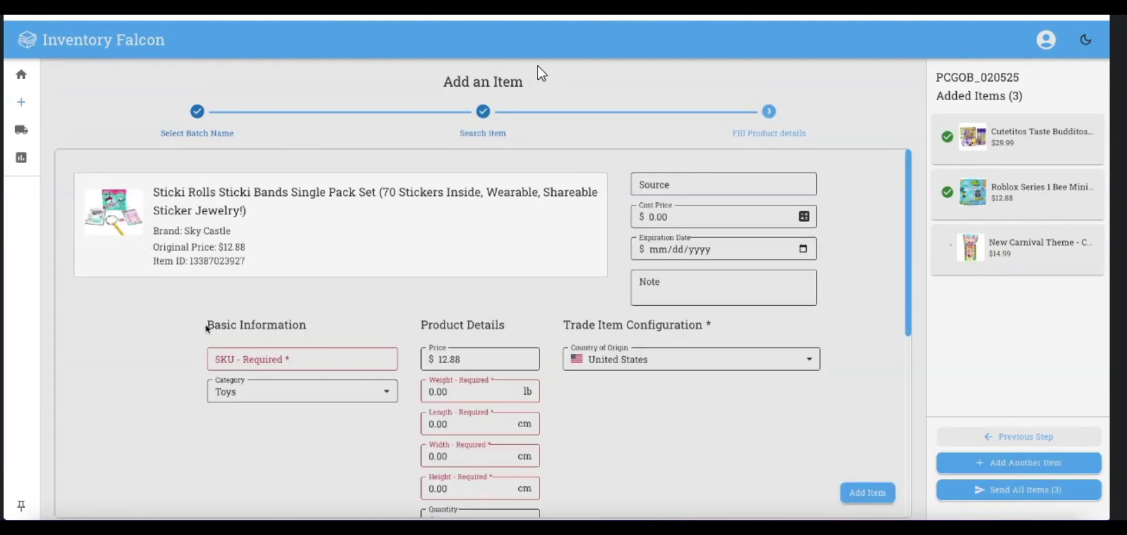
Set the Sticki Rolls item's source to Party City and its cost price to $4.24
left_click(649, 192)
type("Party City")
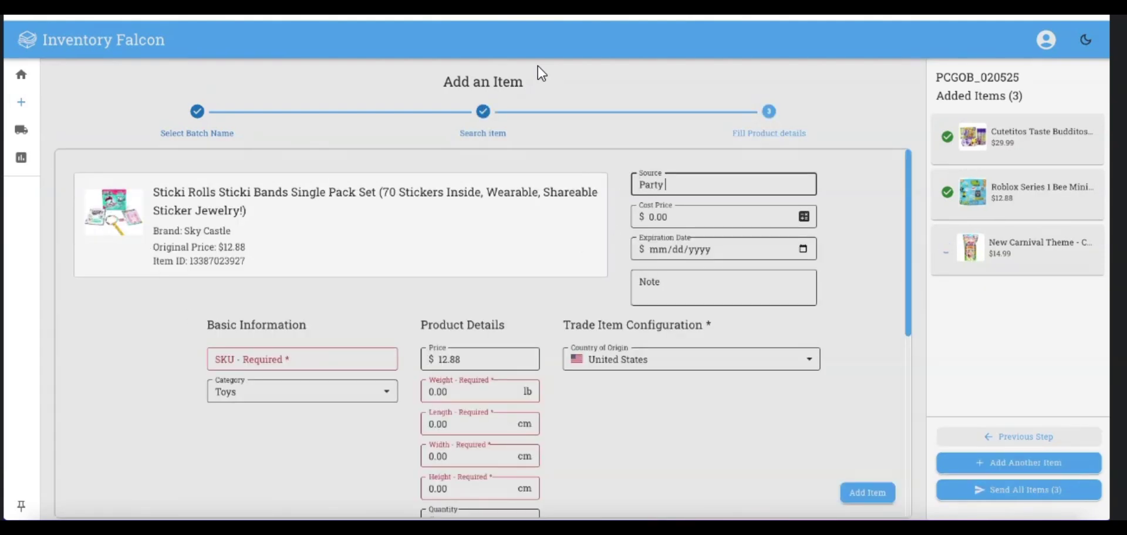
key("Tab")
type("4.24")
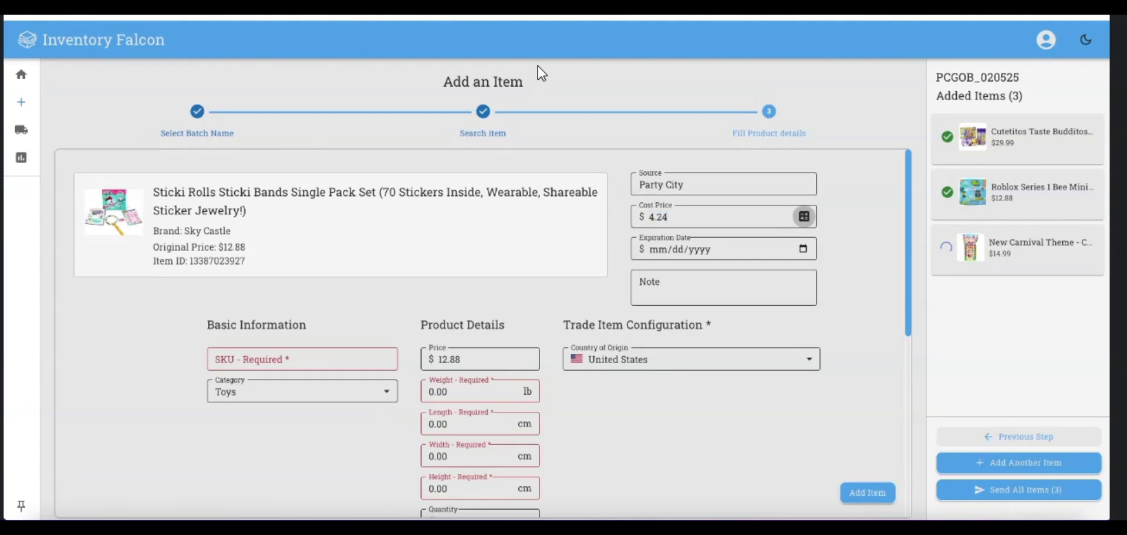
Enter U_PC_StickiRolls_4.24 as the Sticki Rolls item's SKU
left_click(291, 356)
type("U")
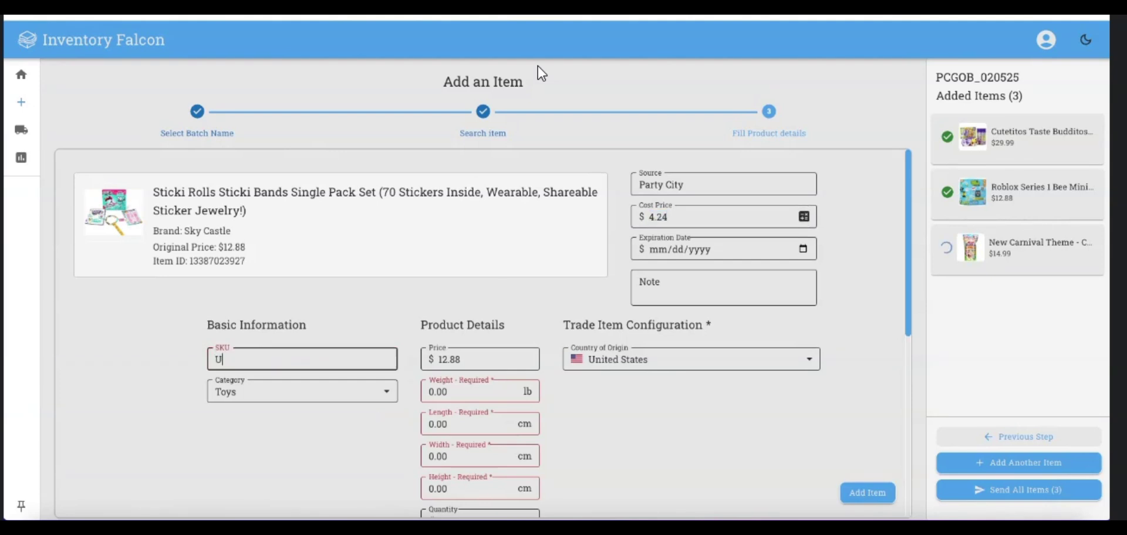
type("_PC_StickiRo")
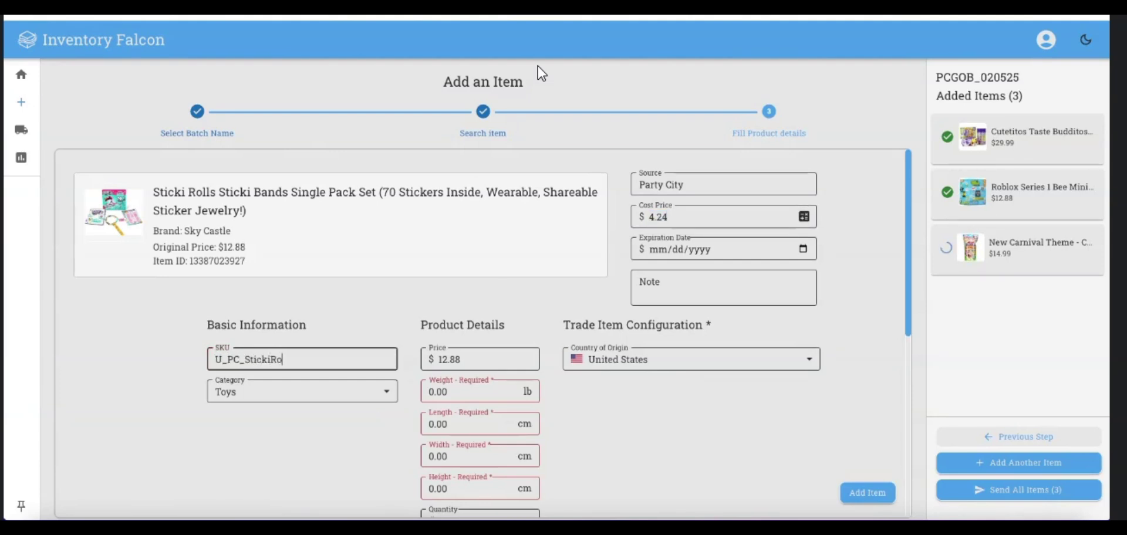
type("lls_4.24")
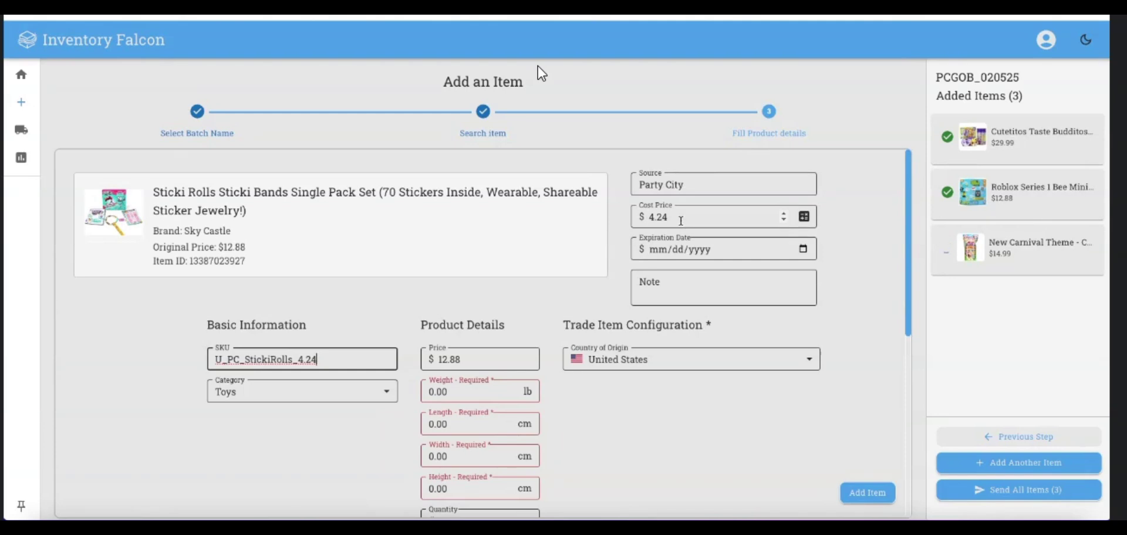
Set the Sticki Rolls item's weight to 0.11 lb, leaving the expiration date and note empty
left_click(705, 251)
key("Tab")
key("Tab")
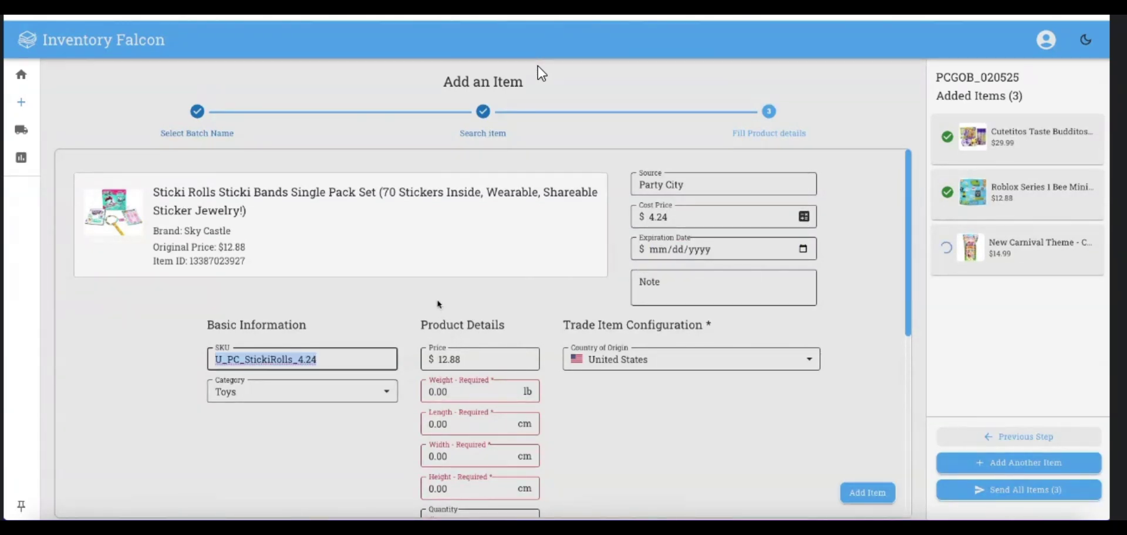
key("Tab")
key("Tab")
key("Tab")
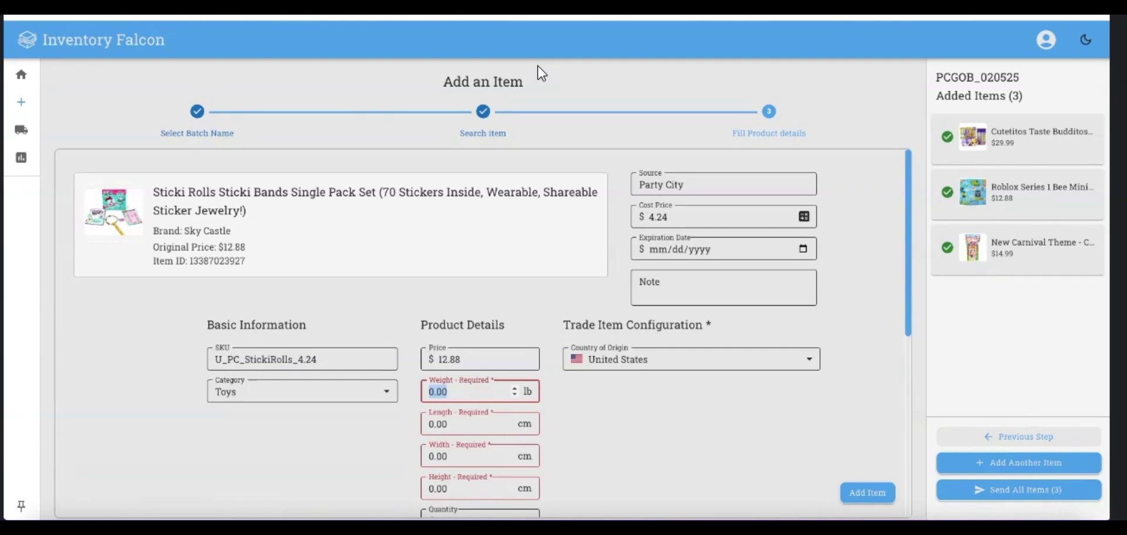
key("BackSpace")
type("0.11")
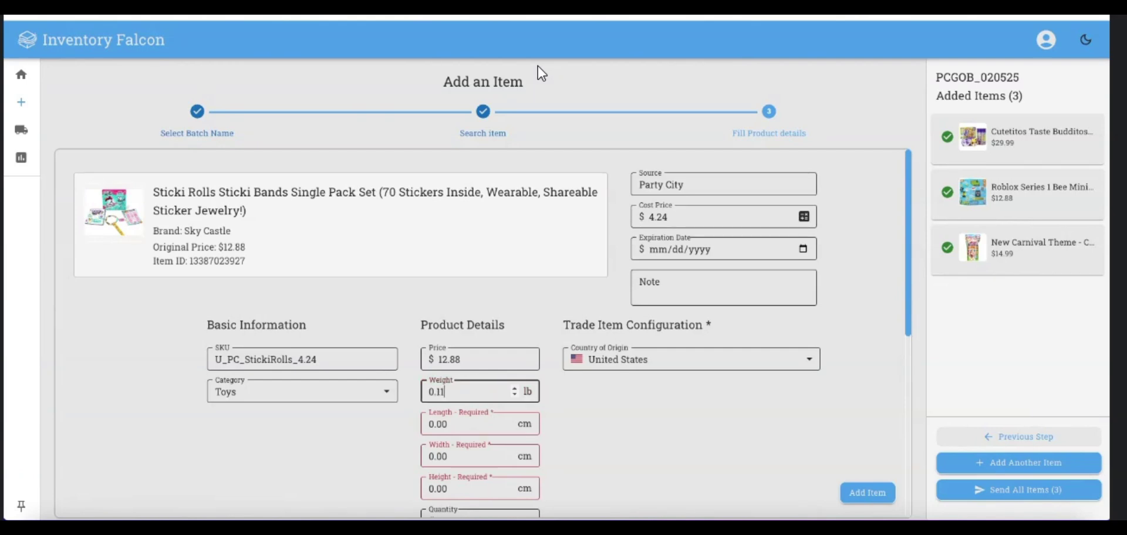
Set the Sticki Rolls item's length to 6.50 cm, width to 4.50 cm and height to 0.50 cm
key("Tab")
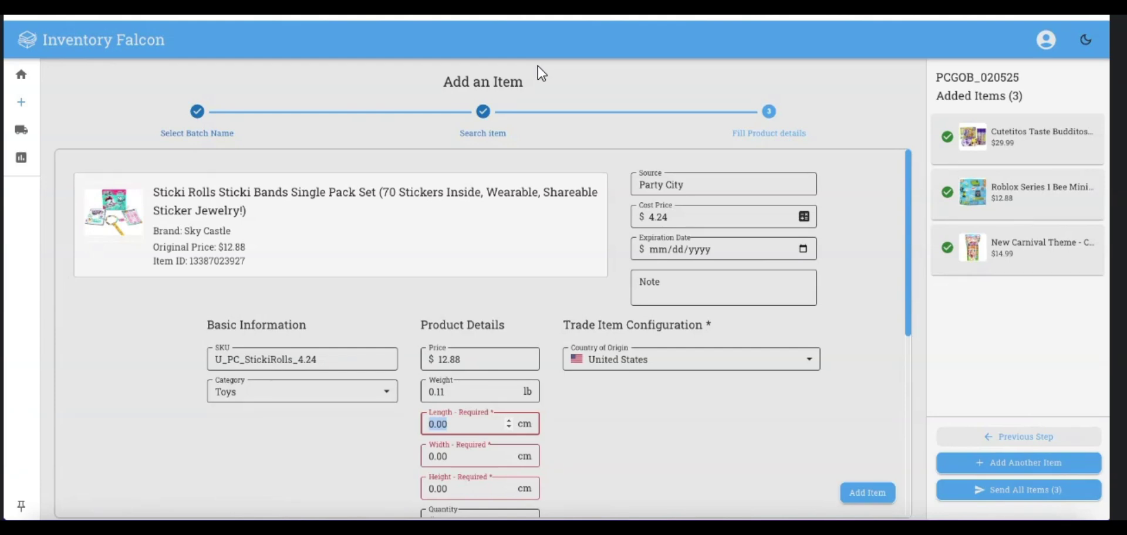
type("6.50")
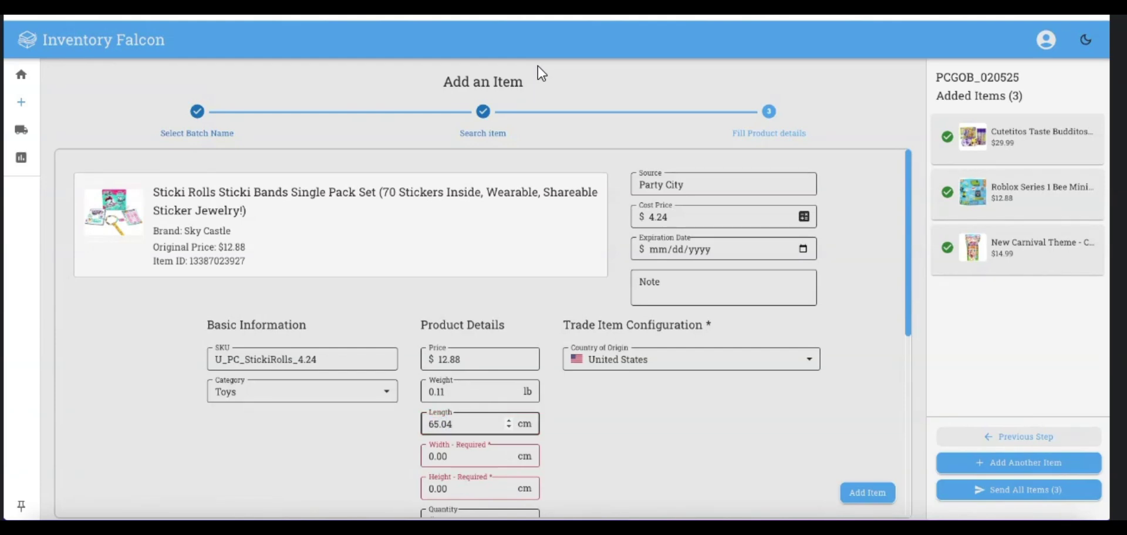
key("Tab")
type("4.50")
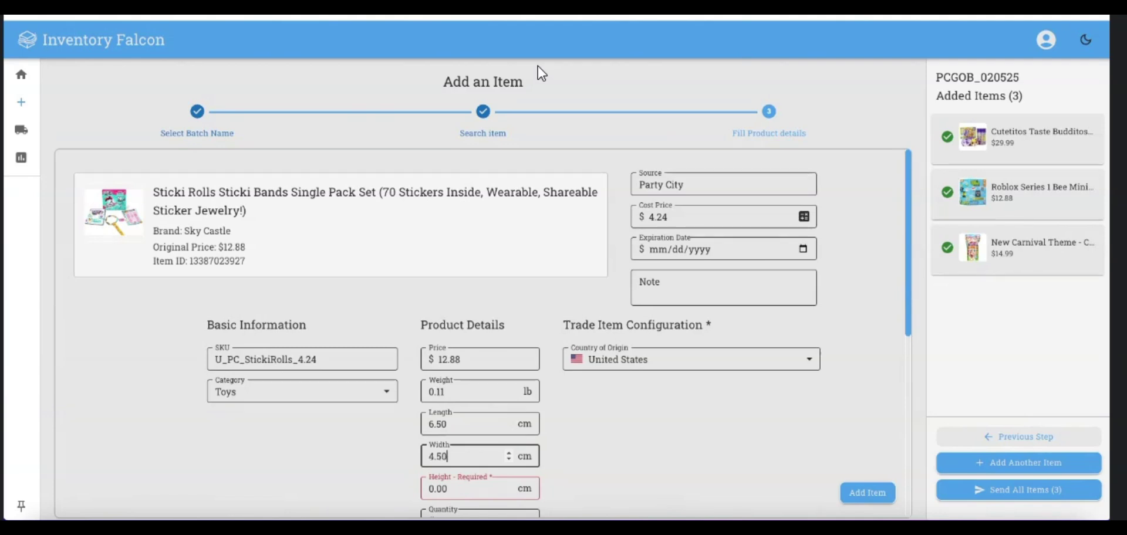
key("Tab")
type("0.50")
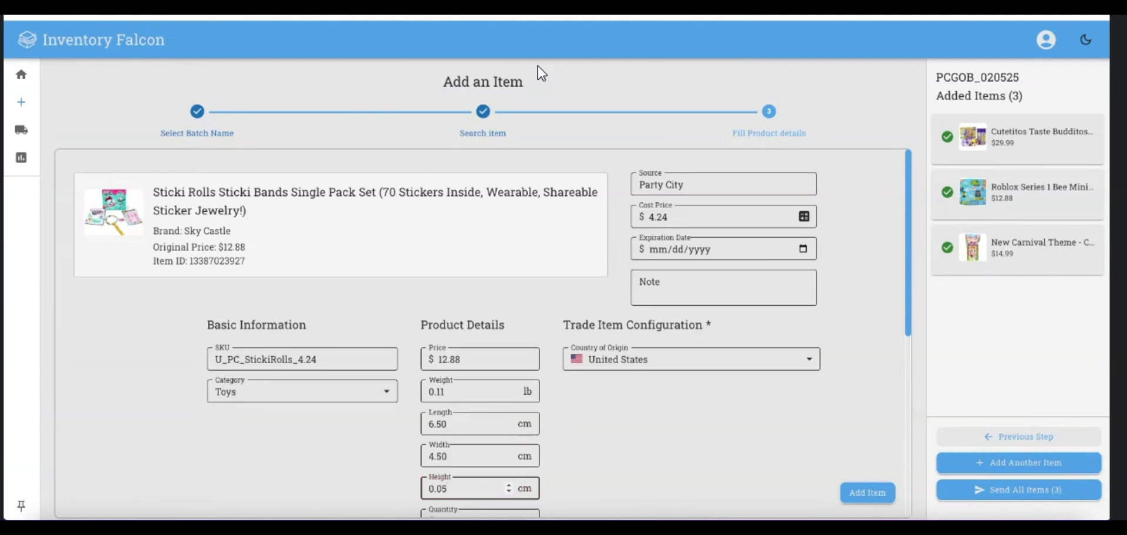
Set the Sticki Rolls item's quantity to 4
key("Tab")
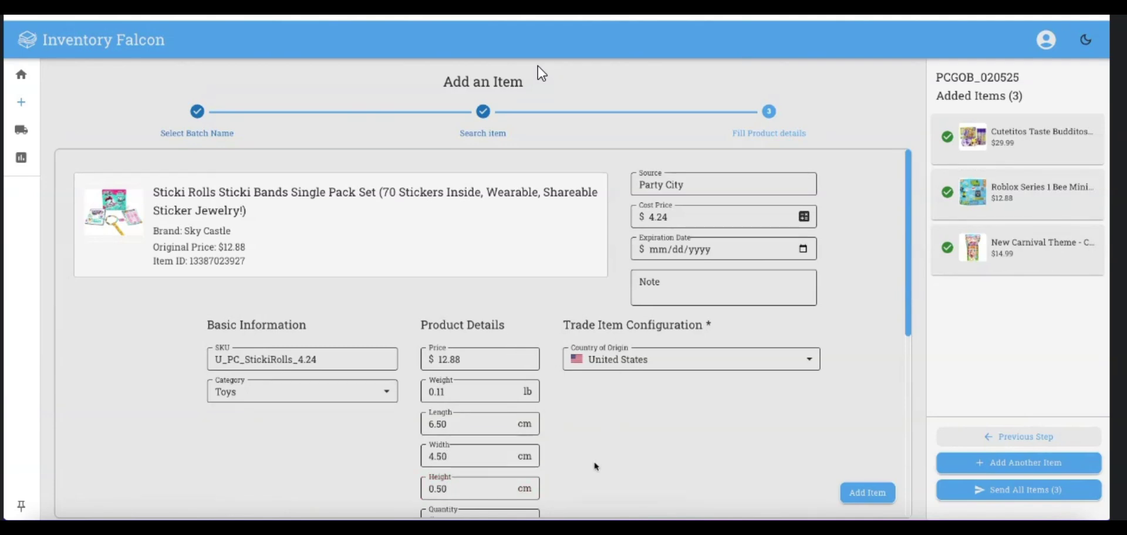
left_click(526, 384)
left_click(526, 384)
left_click(526, 384)
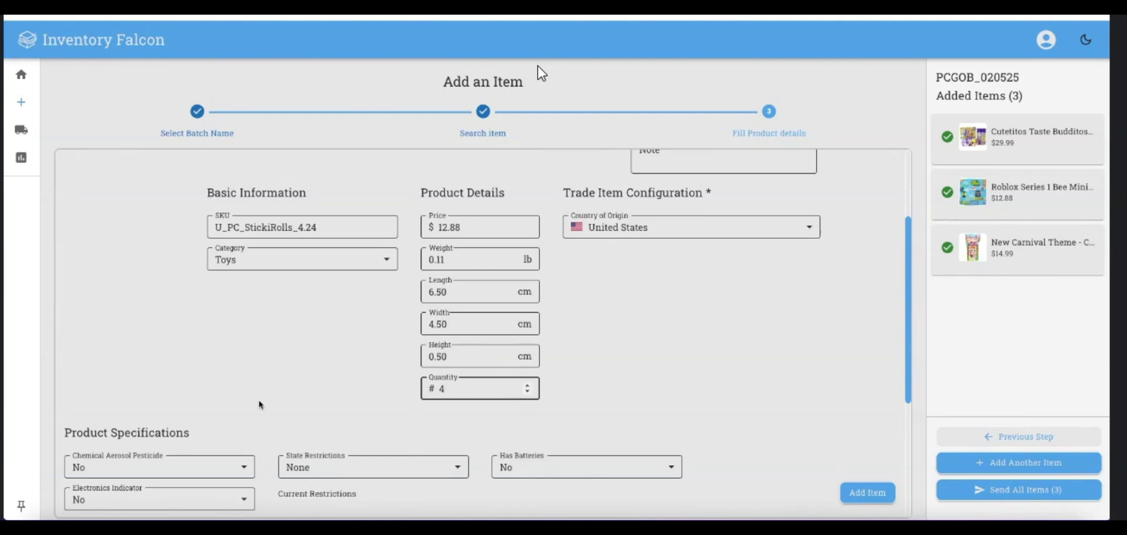
Try to choose the textiles country of origin and add the Sticki Rolls item to the batch
scroll(377, 446, "down", 4)
left_click(413, 356)
left_click(342, 383)
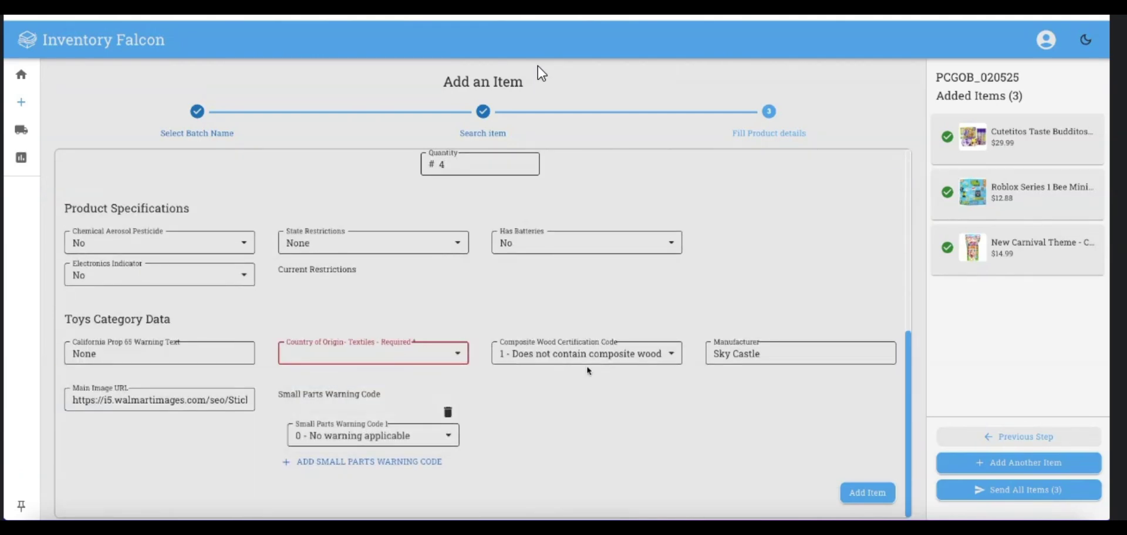
left_click(866, 494)
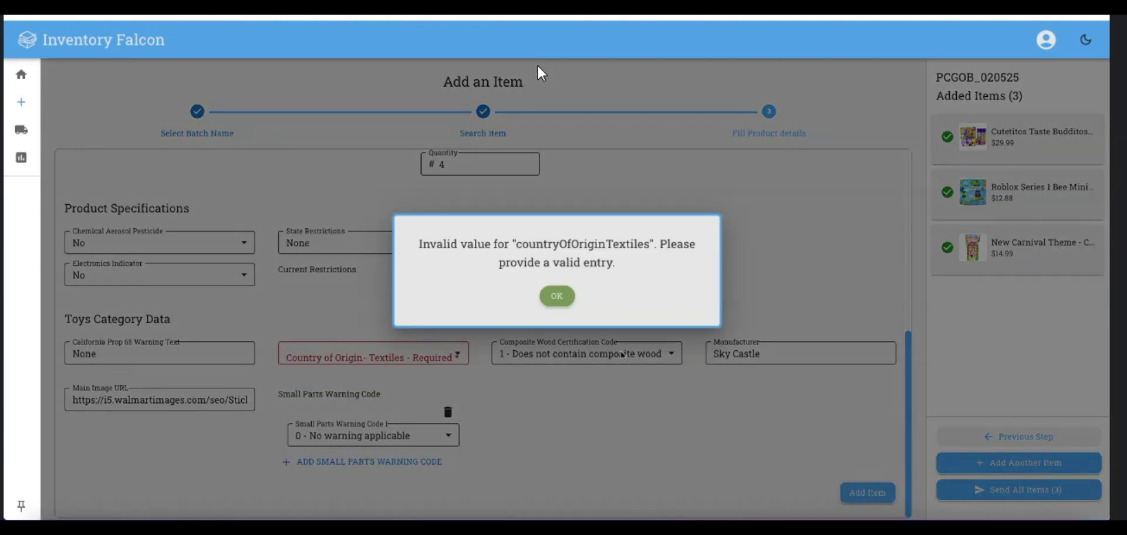
Set the Sticki Rolls item's textiles country of origin to Imported and add the item to the batch
left_click(557, 298)
left_click(433, 355)
left_click(357, 396)
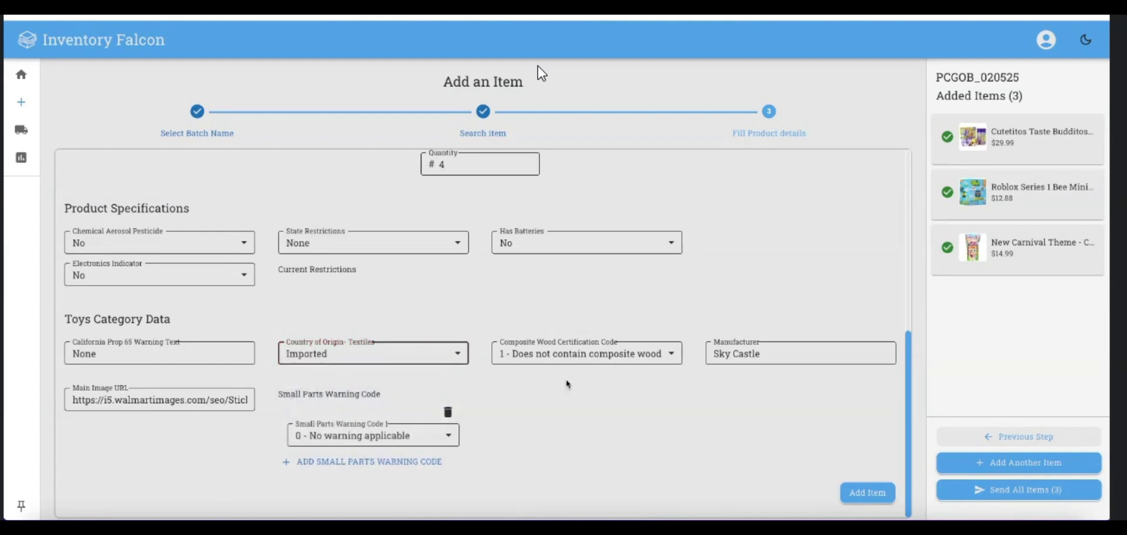
left_click(860, 497)
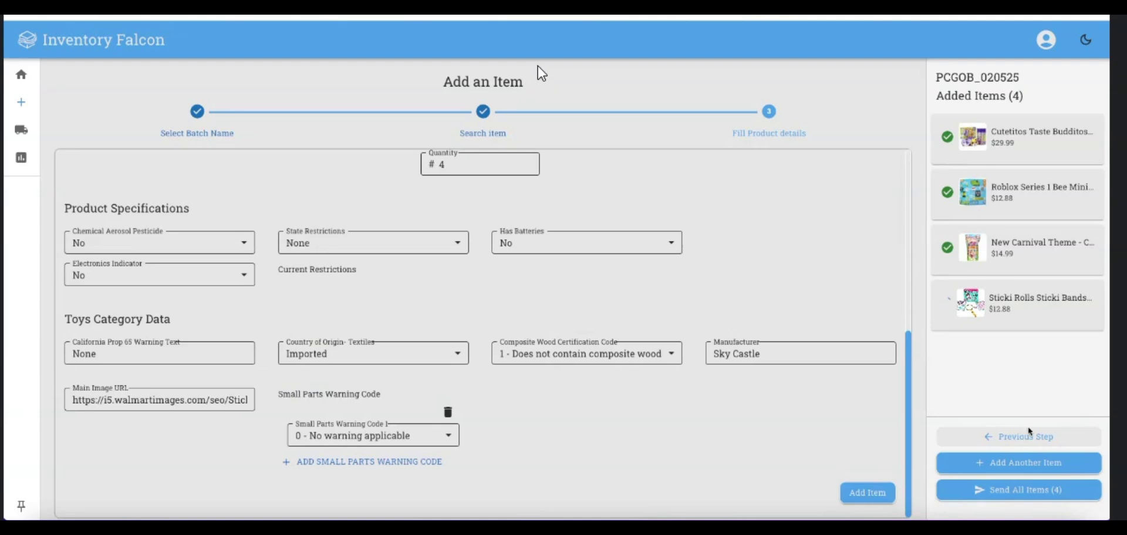
Try to send all four added items of batch PCGOB_020525
left_click(1006, 491)
left_click(558, 287)
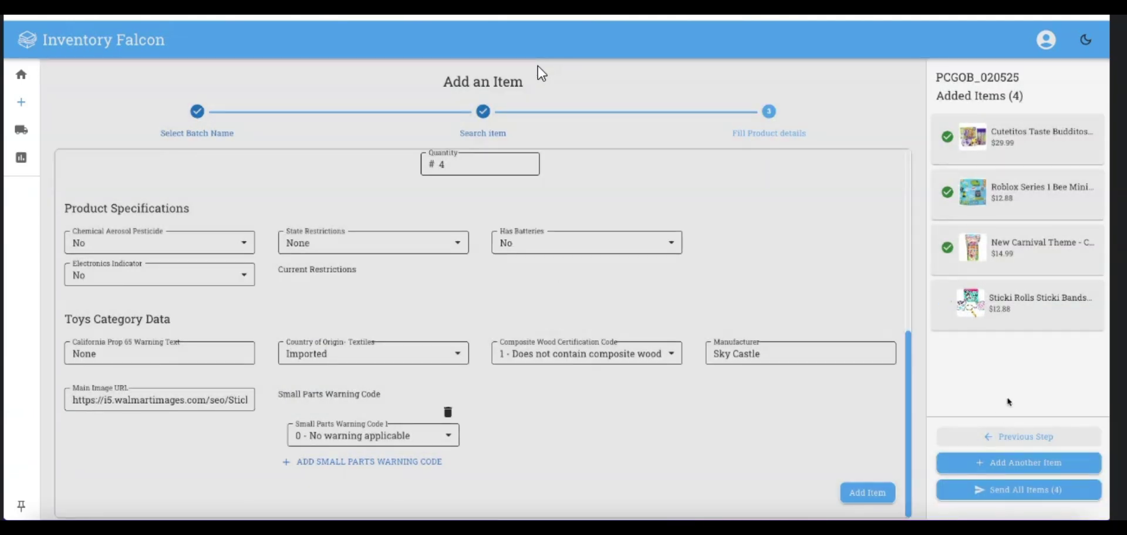